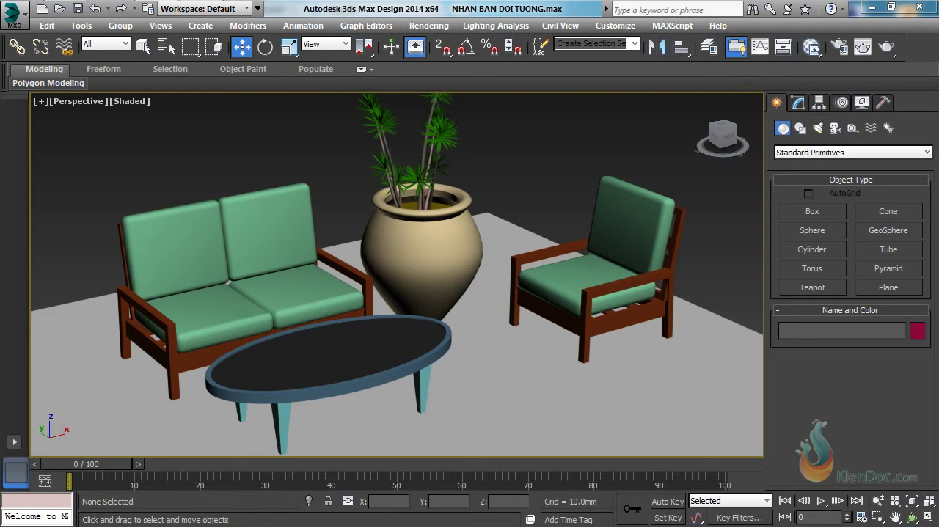
- Select the Dungia armchair group in the Perspective viewport
left_click(650, 210)
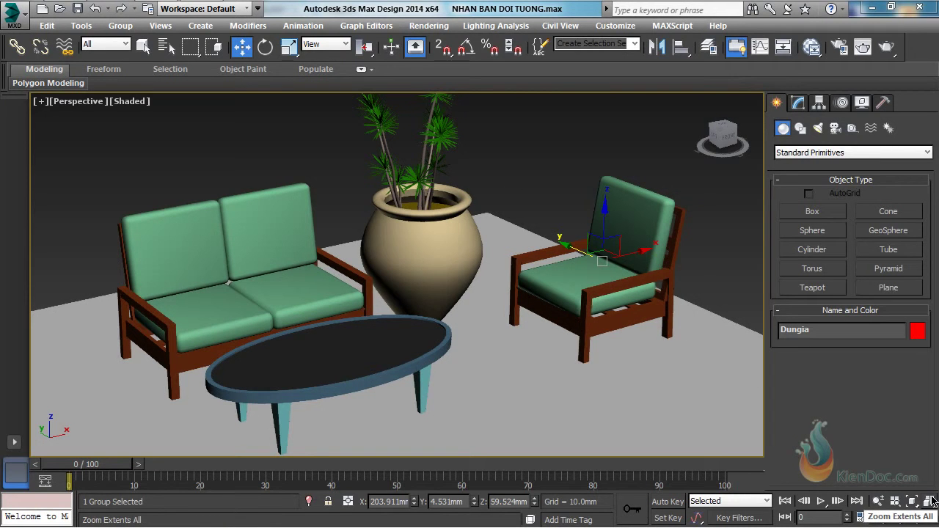
- Clone the Dungia armchair as an Instance named Dungia001
key("ctrl+v")
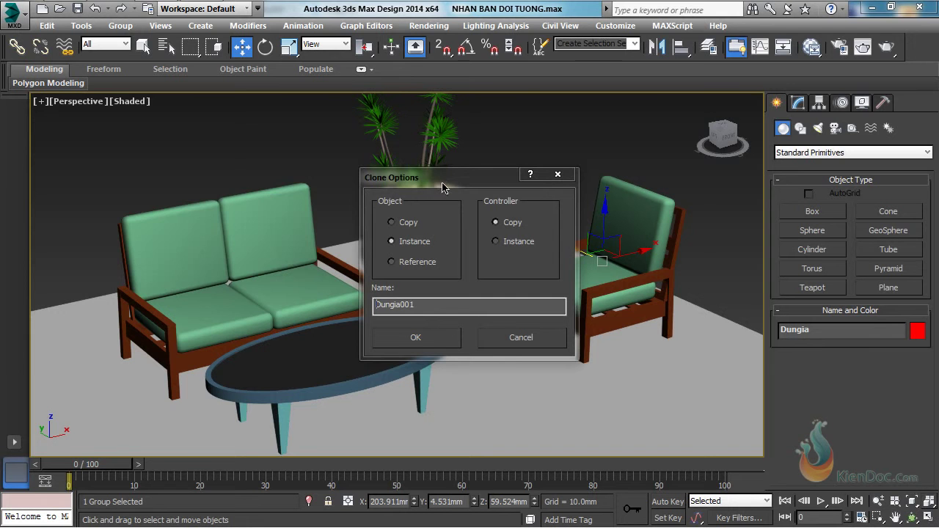
left_click_drag(441, 183, 116, 115)
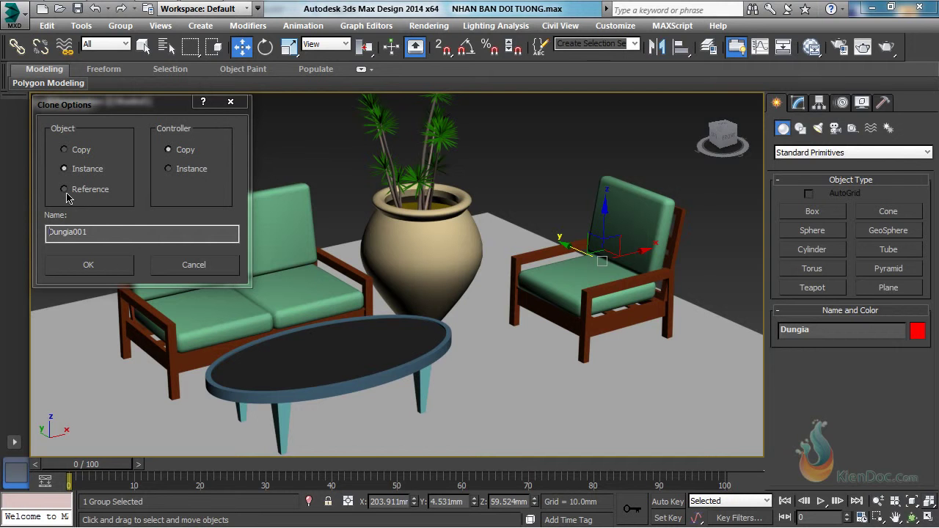
left_click(88, 236)
double_click(96, 233)
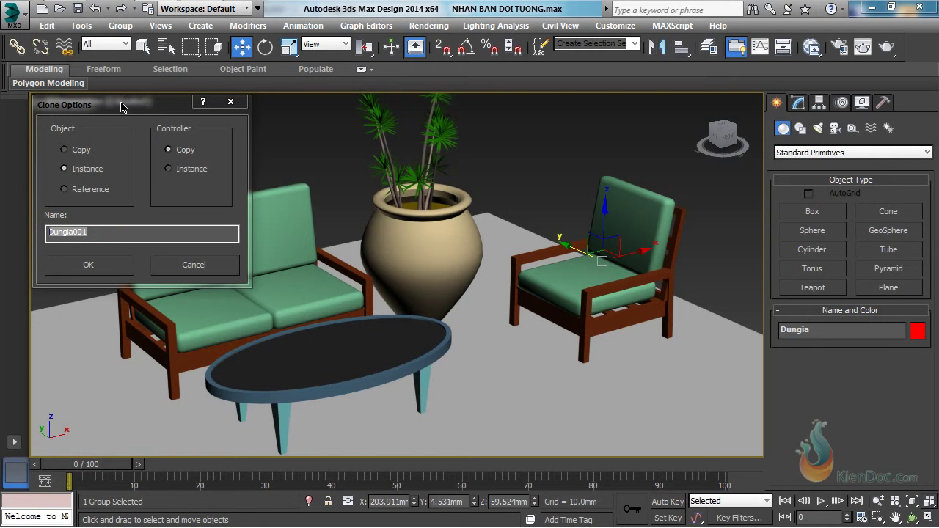
left_click_drag(121, 106, 122, 107)
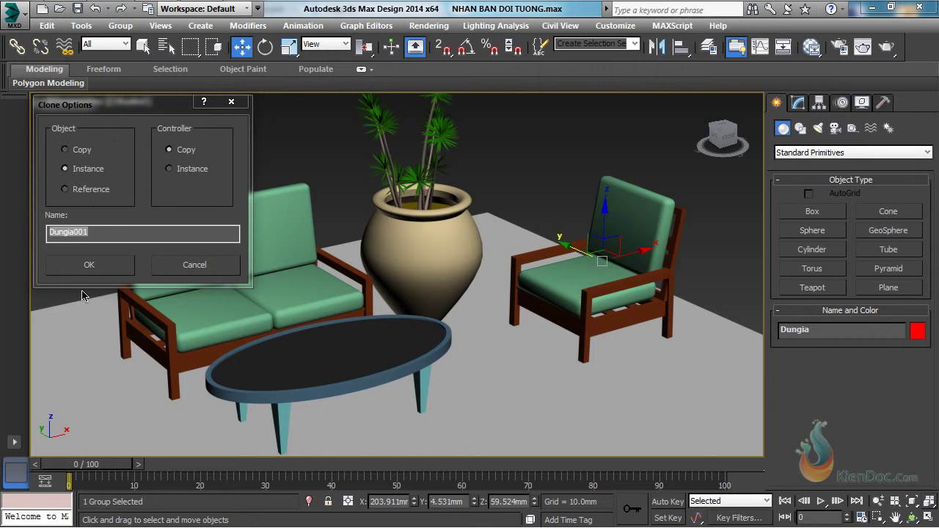
left_click(89, 268)
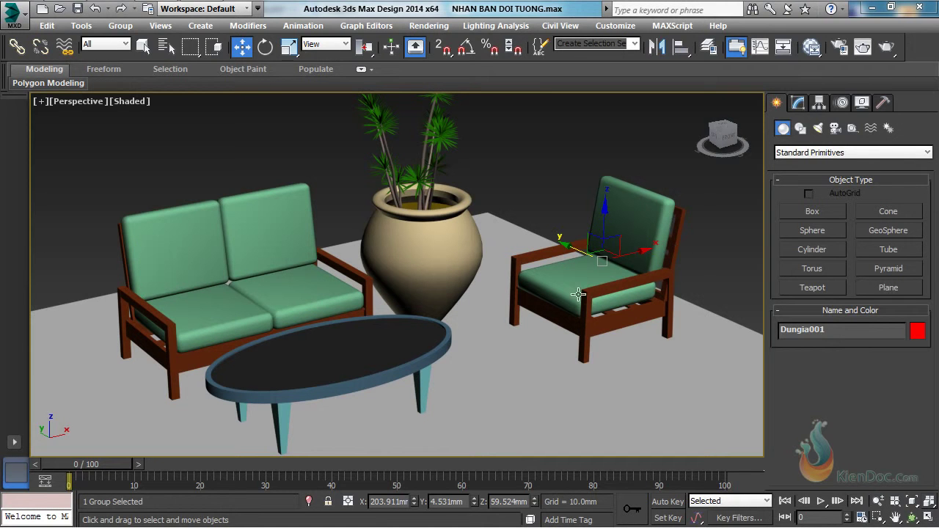
- Move Dungia001 about -124.6mm along Y beside the original armchair, then choose Teapot
left_click_drag(568, 243, 693, 322)
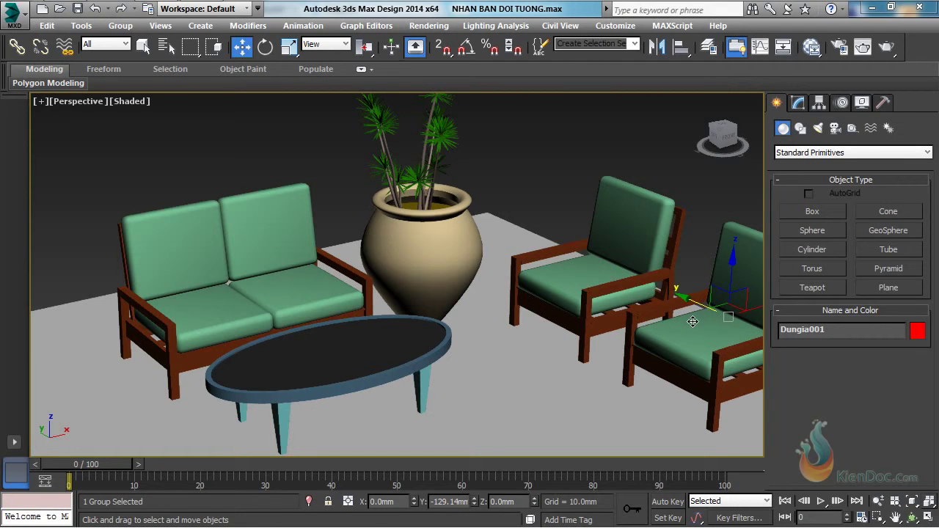
left_click_drag(693, 321, 693, 322)
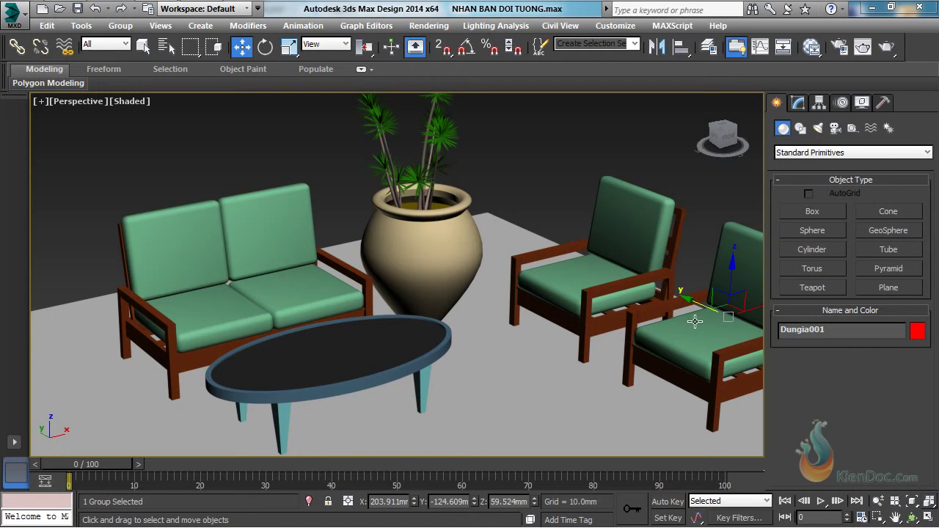
left_click(814, 290)
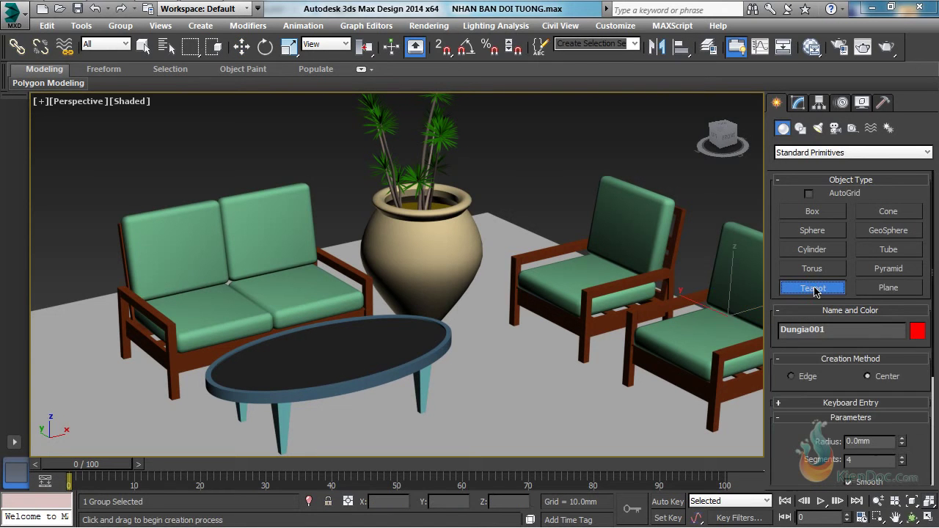
- With AutoGrid on, create a purple teapot centred on the oval table, then start cloning it
left_click(816, 193)
mouse_move(251, 371)
left_mouse_down()
mouse_move(253, 358)
mouse_move(361, 348)
left_mouse_up()
key("w")
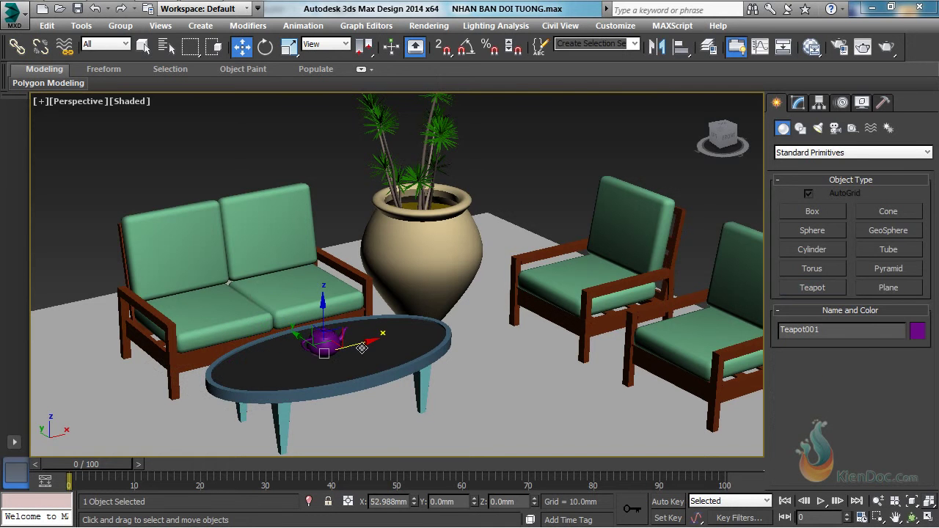
key("z")
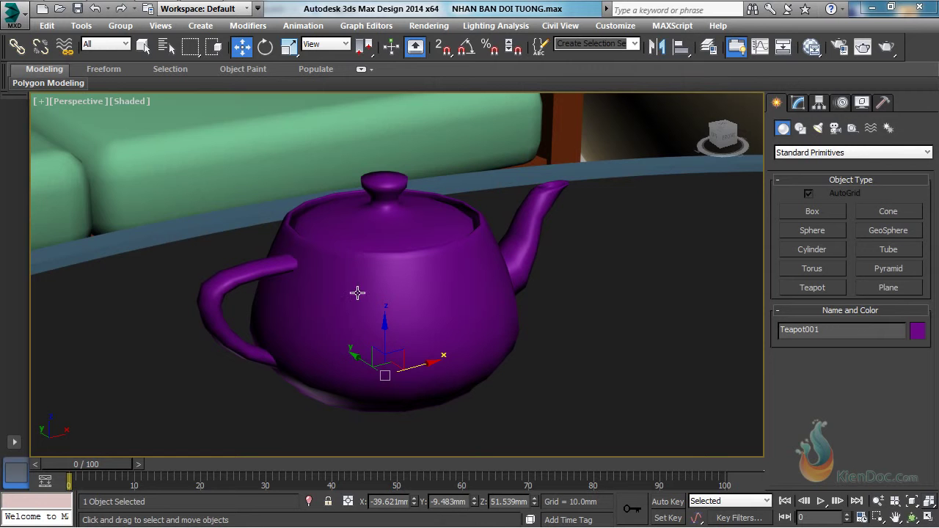
scroll(395, 304, "down", 5)
scroll(400, 304, "down", 3)
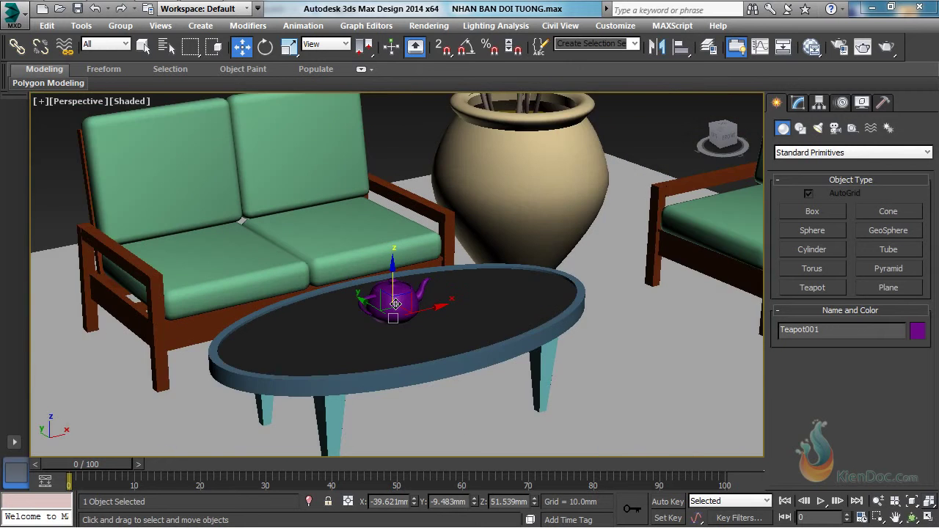
scroll(411, 304, "up", 2)
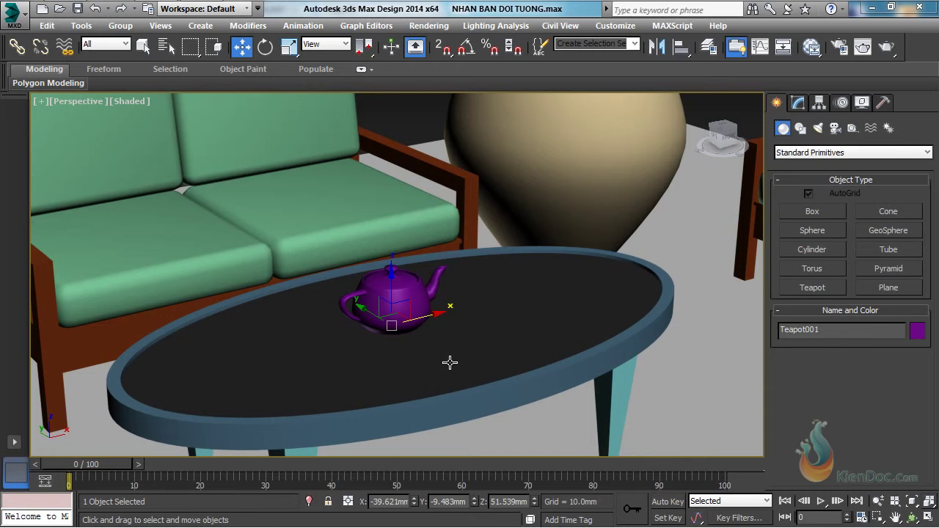
key("ctrl+v")
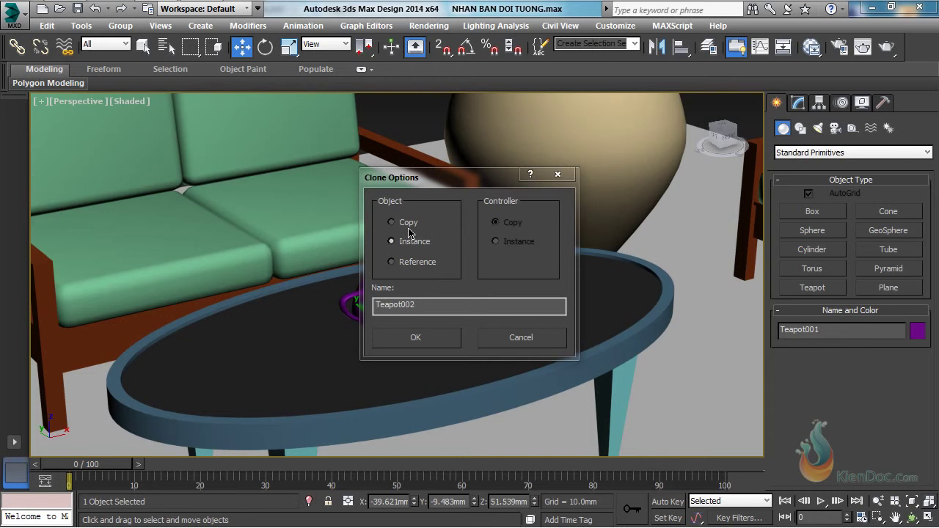
- Clone the teapot as an independent Copy named Teapot002, placed to the right on the table
left_click(403, 221)
left_click_drag(455, 180, 508, 160)
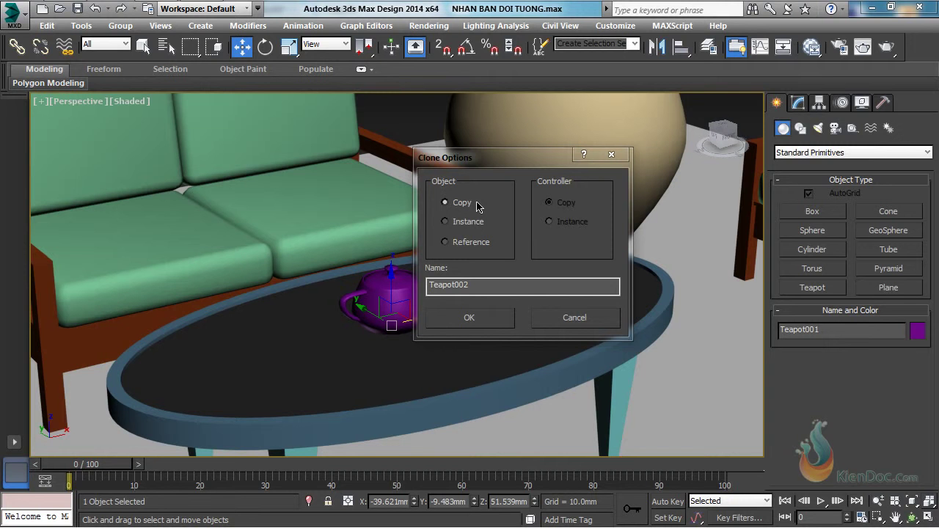
left_click(466, 285)
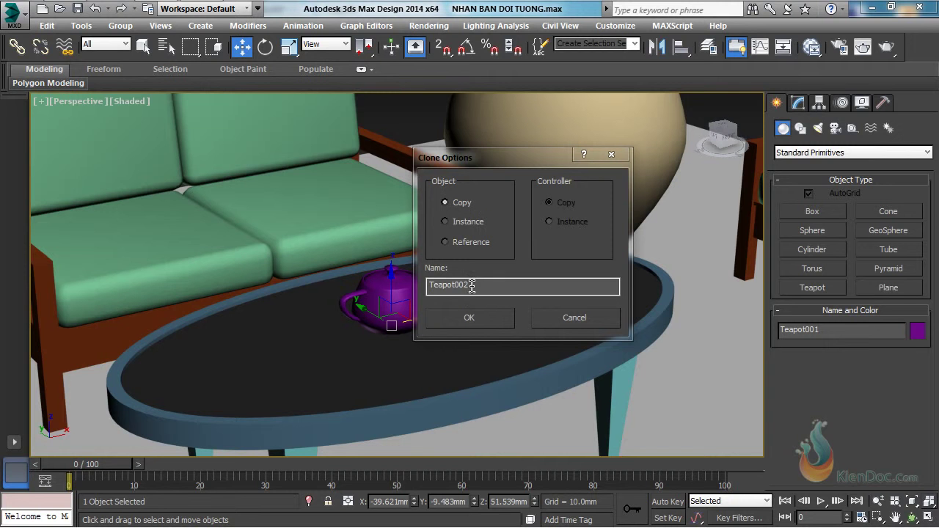
left_click(474, 317)
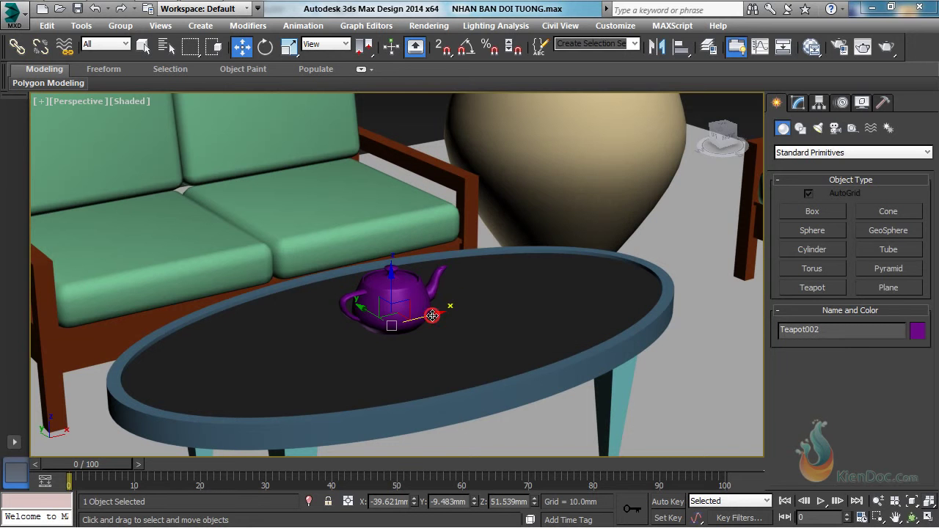
left_click_drag(432, 315, 548, 303)
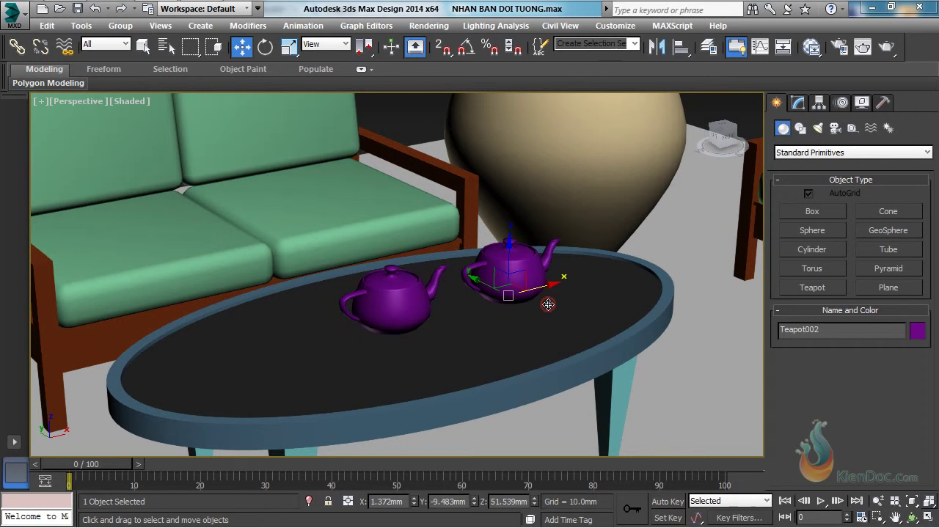
left_click(798, 103)
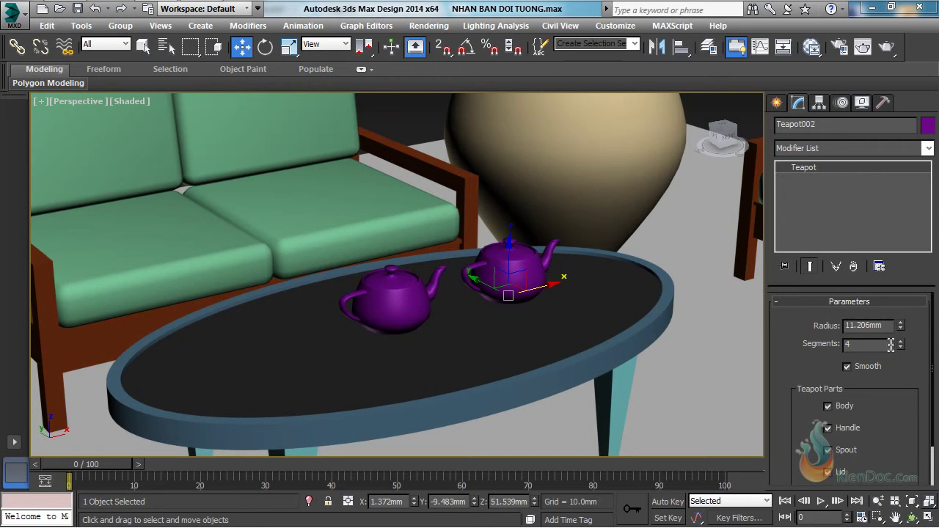
- Enlarge Teapot002's radius, then undo back to the single Teapot001 at 11.206mm
mouse_move(901, 325)
left_mouse_down()
mouse_move(907, 279)
mouse_move(903, 332)
left_mouse_up()
key("ctrl+z")
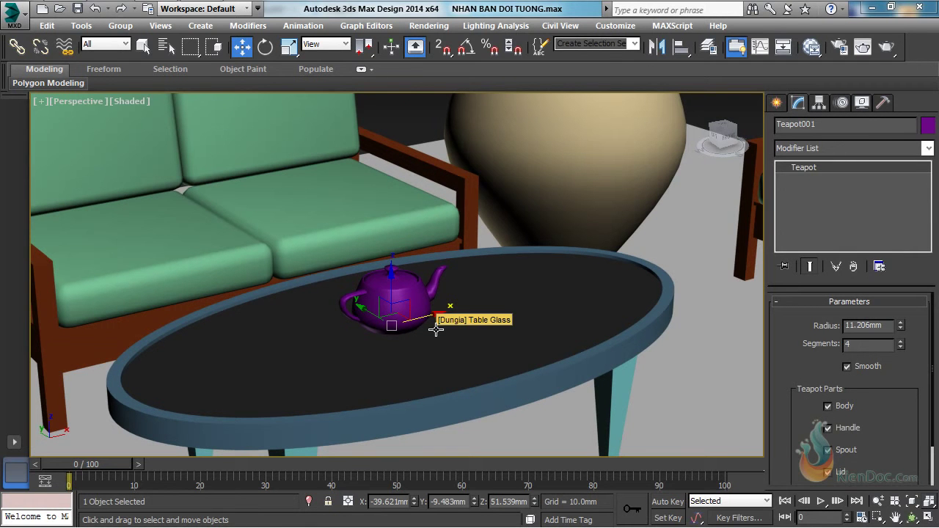
- Clone the teapot as an Instance and place it to the right on the table
key("ctrl+v")
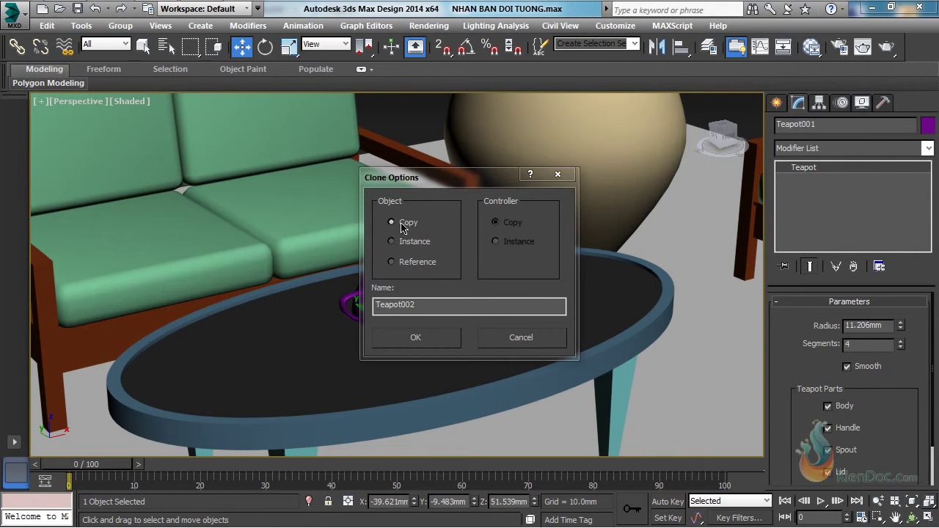
left_click(394, 242)
left_click(428, 340)
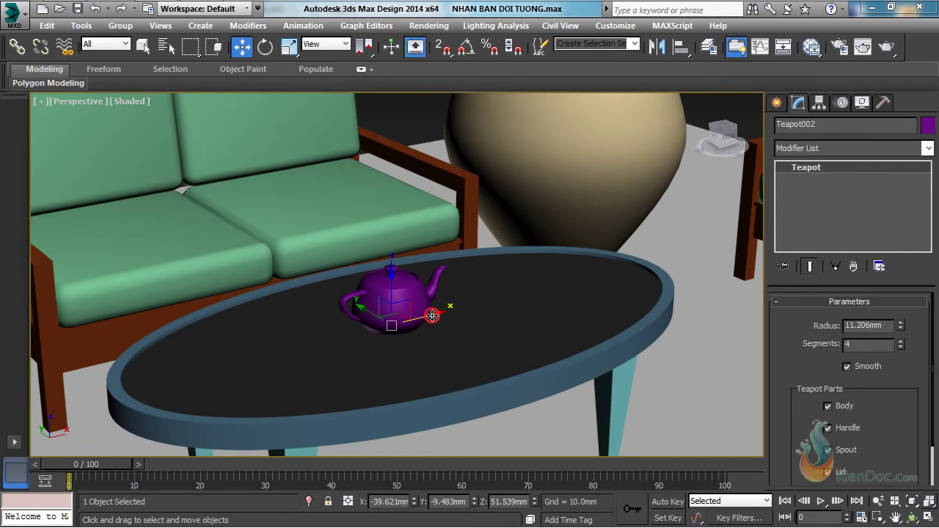
left_click_drag(432, 315, 557, 303)
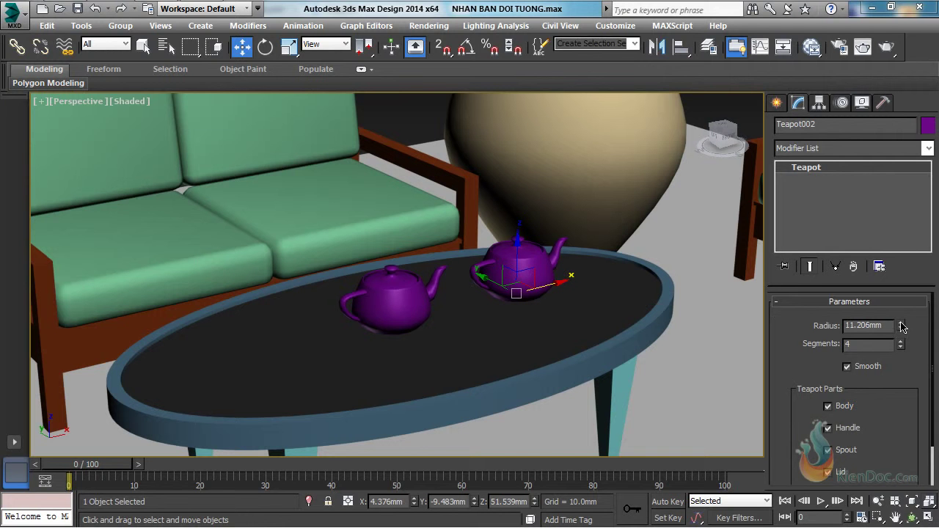
- Increase the shared radius of both instanced teapots to 12.949mm
mouse_move(903, 327)
left_mouse_down()
mouse_move(903, 300)
mouse_move(904, 317)
left_mouse_up()
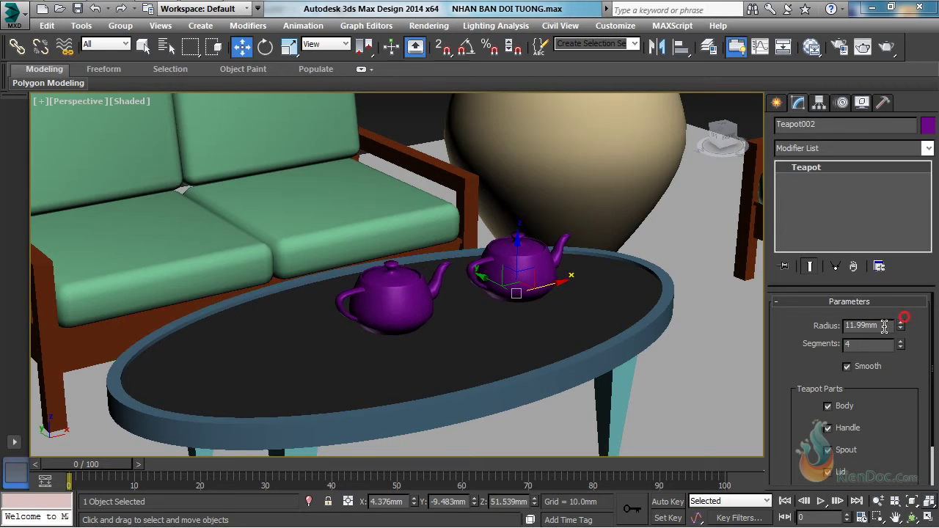
left_click(393, 294)
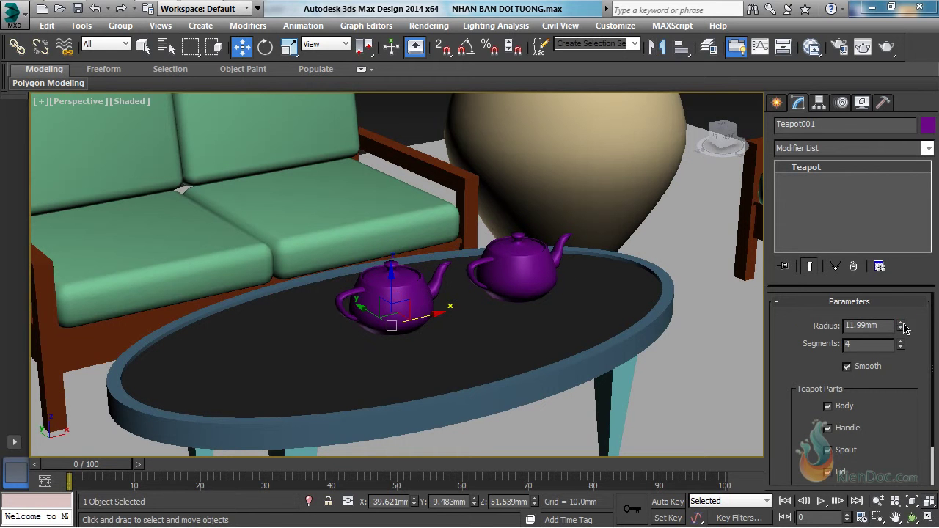
left_click_drag(904, 329, 901, 317)
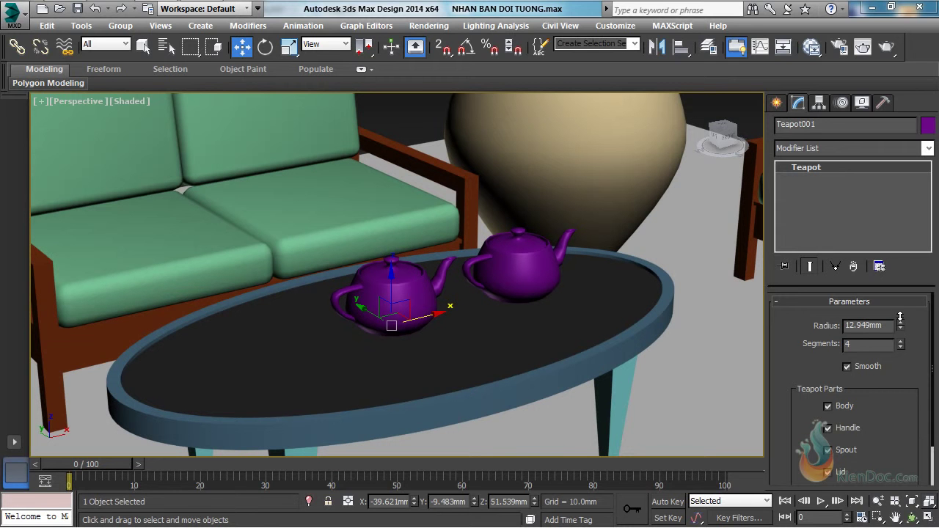
left_click(510, 264)
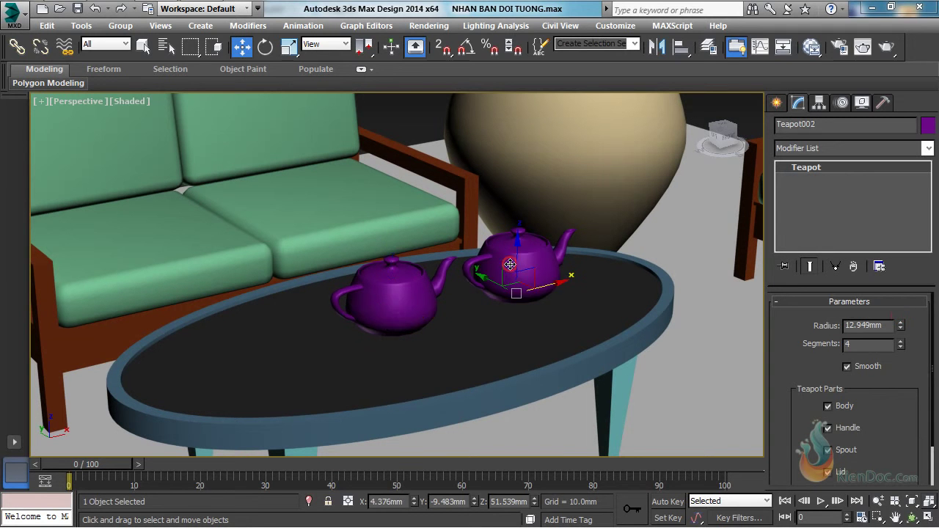
- Delete the instance copy and make a Reference clone of the teapot to its right
key("Delete")
left_click(384, 292)
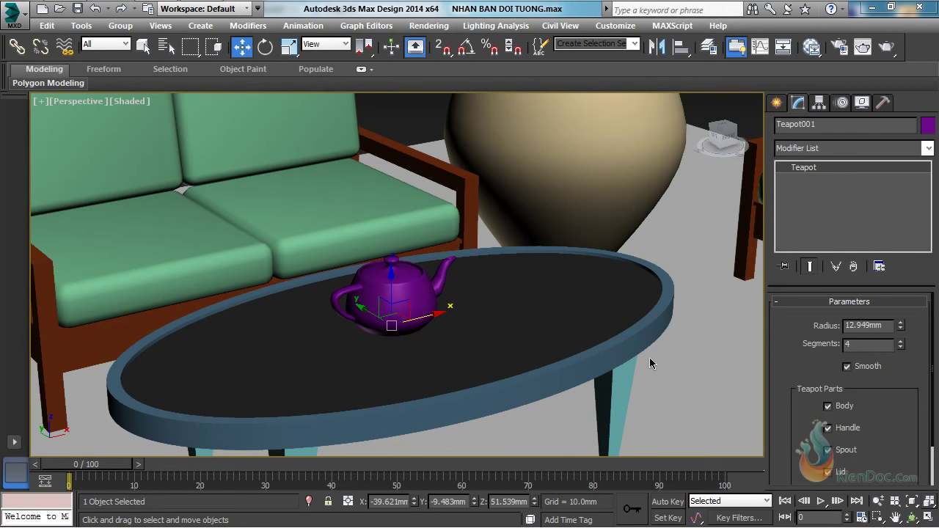
key("ctrl+v")
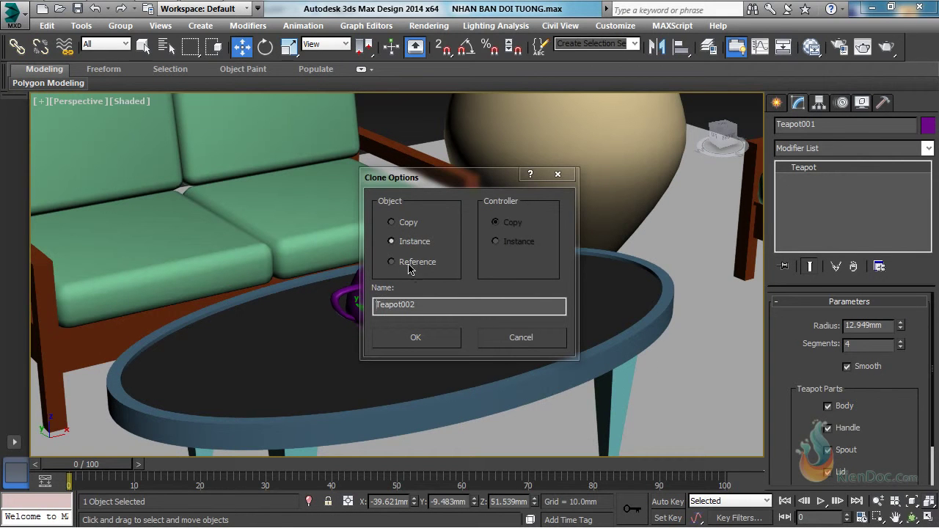
left_click(408, 264)
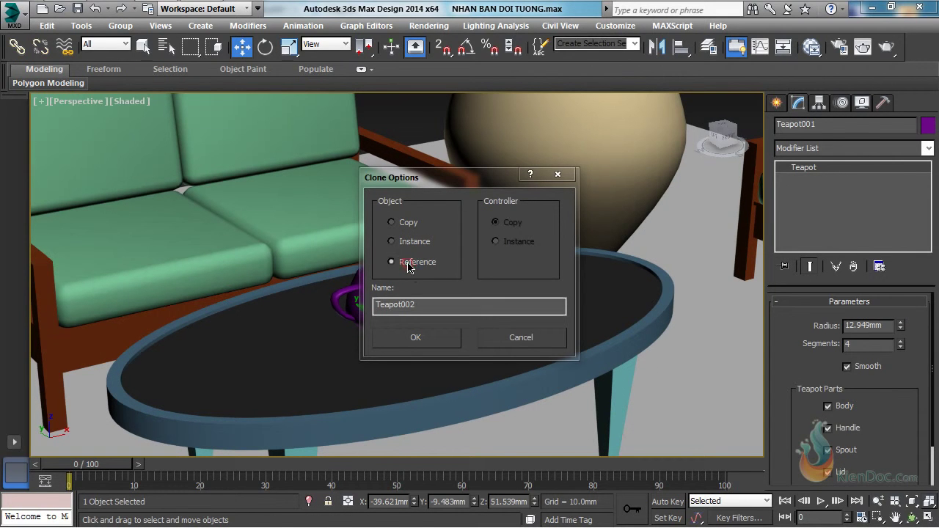
left_click(424, 340)
left_click_drag(430, 316, 555, 301)
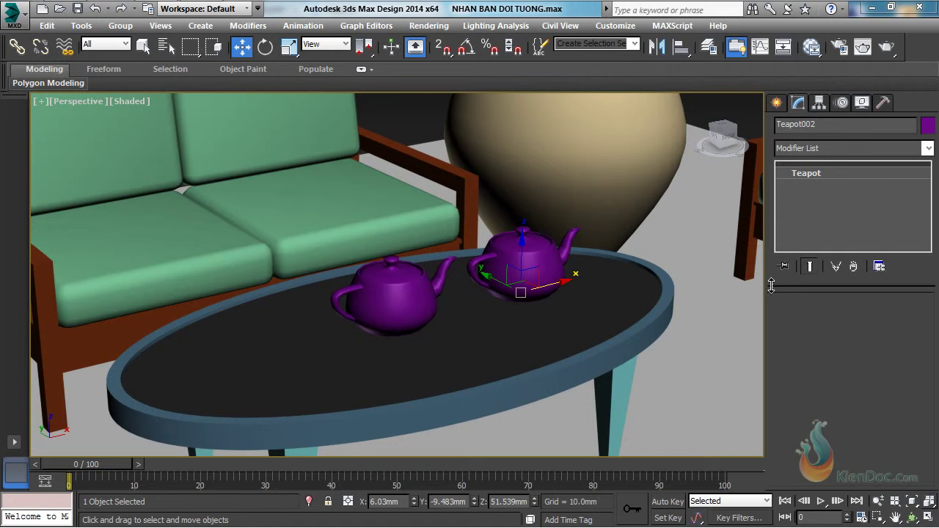
- Set the teapot radius to 13.856mm and move the remaining teapot to the table's left end
left_click(379, 303)
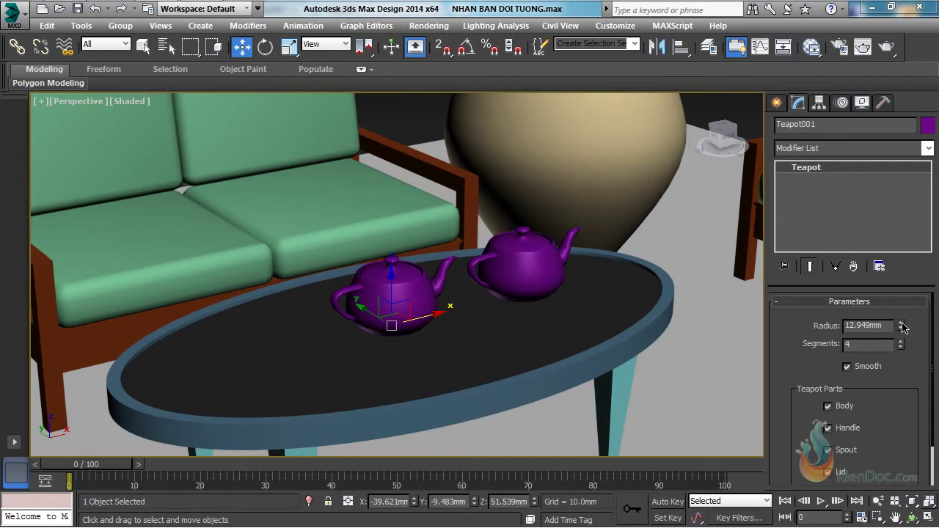
left_click_drag(903, 327, 904, 317)
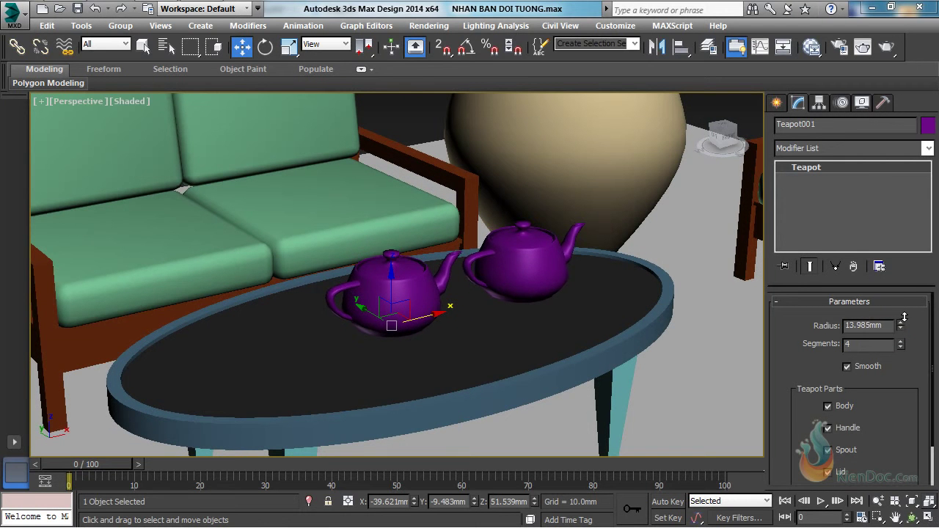
left_click_drag(904, 317, 901, 319)
left_click(529, 264)
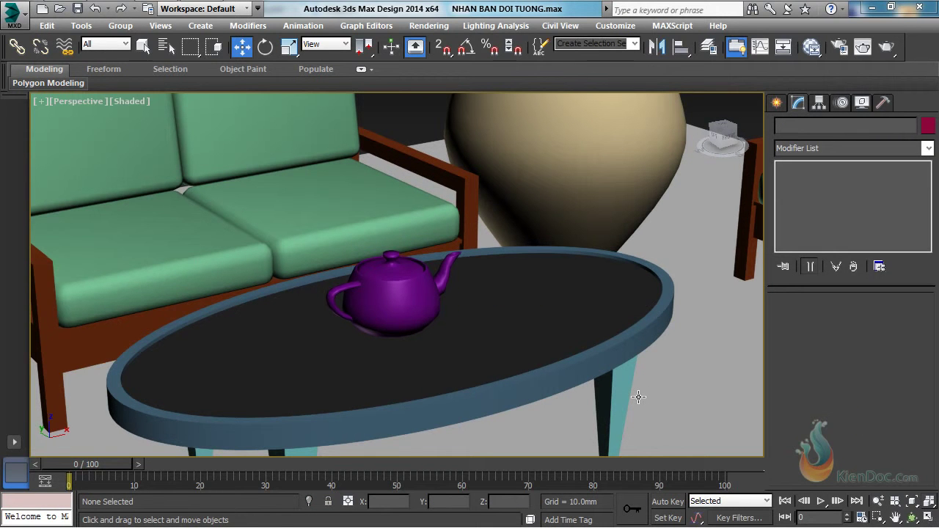
left_click(411, 293)
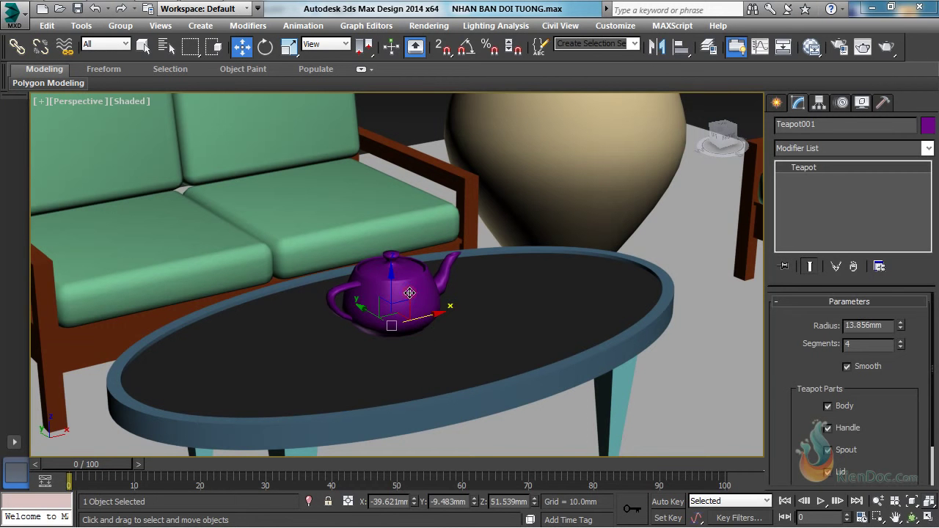
left_click_drag(395, 331, 185, 382)
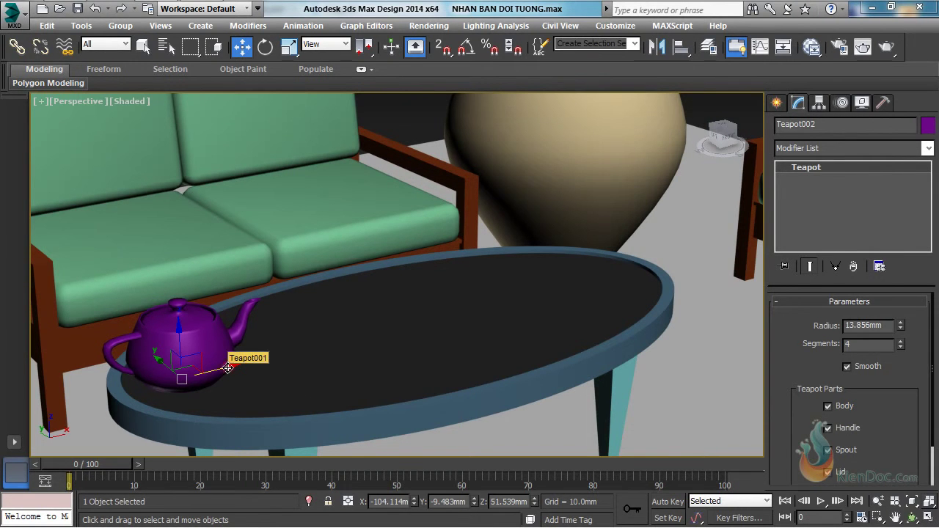
- Shift-move the teapot right with three copies, making Teapot001–Teapot004 along the table
mouse_move(229, 368)
left_mouse_down("shift")
mouse_move(316, 352)
mouse_move(357, 331)
mouse_move(380, 339)
left_mouse_up("shift")
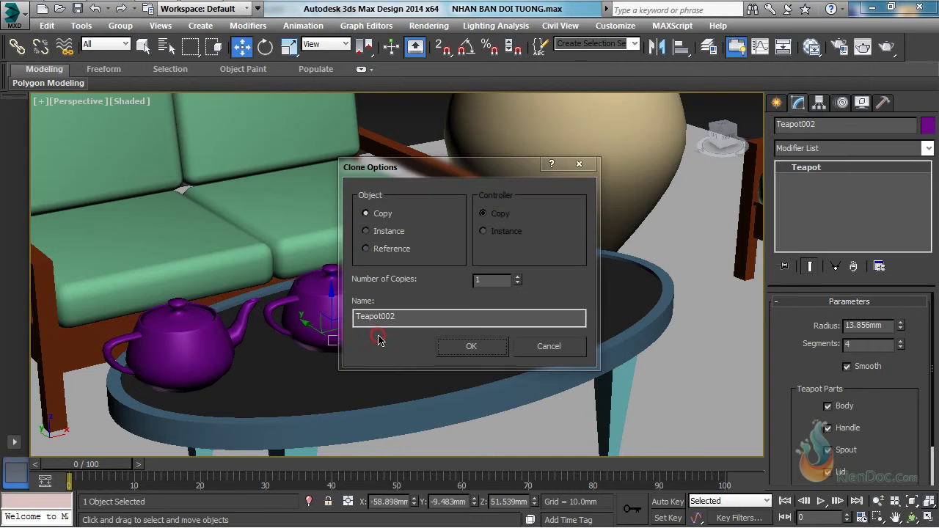
mouse_move(492, 172)
left_mouse_down()
mouse_move(641, 162)
mouse_move(682, 100)
mouse_move(811, 92)
mouse_move(831, 19)
mouse_move(670, 168)
mouse_move(665, 109)
mouse_move(641, 113)
left_mouse_up()
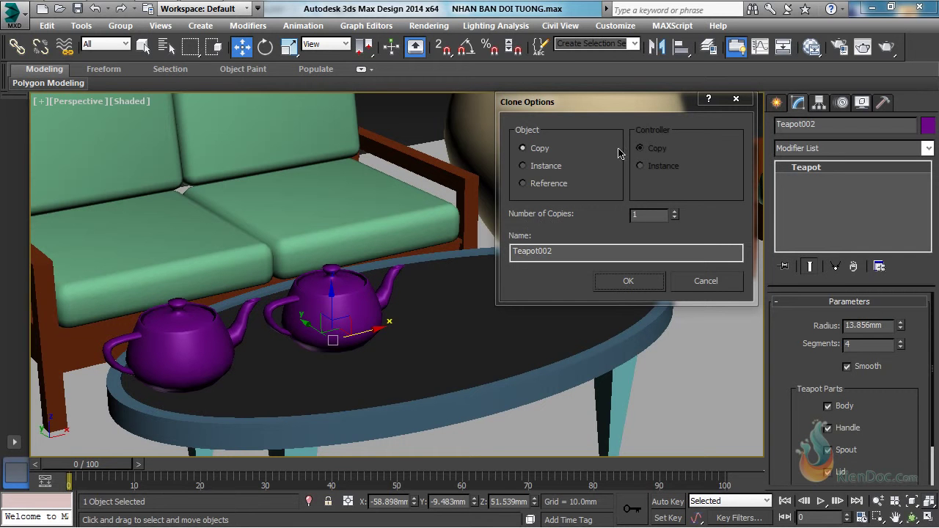
left_click_drag(623, 105, 628, 105)
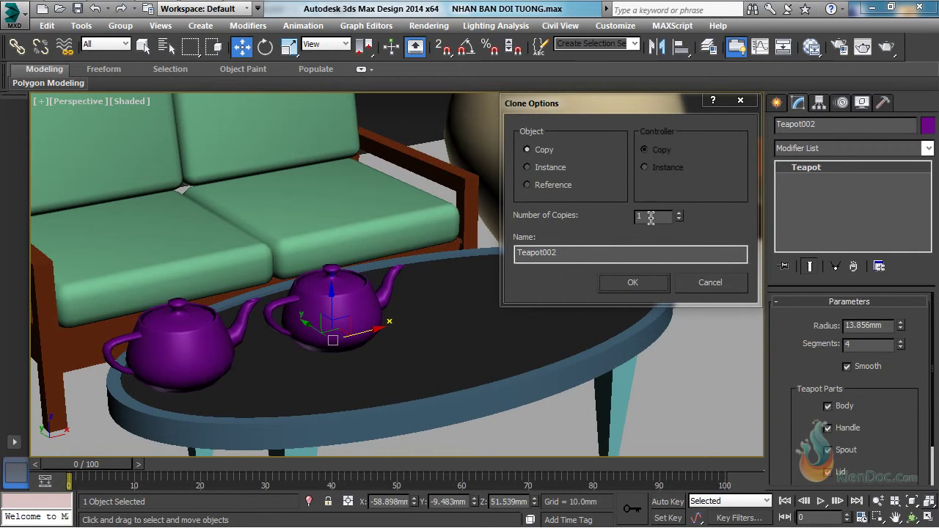
left_click(651, 216)
left_click(631, 284)
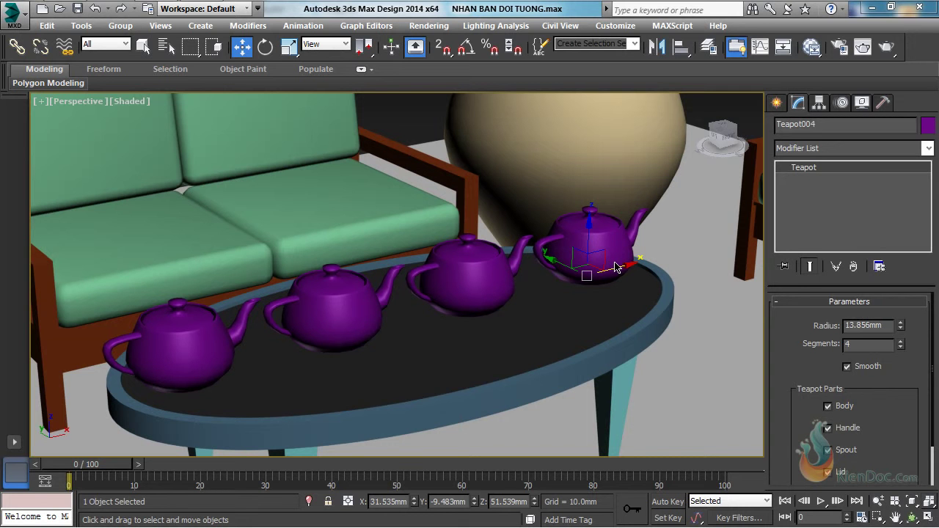
left_click(183, 343)
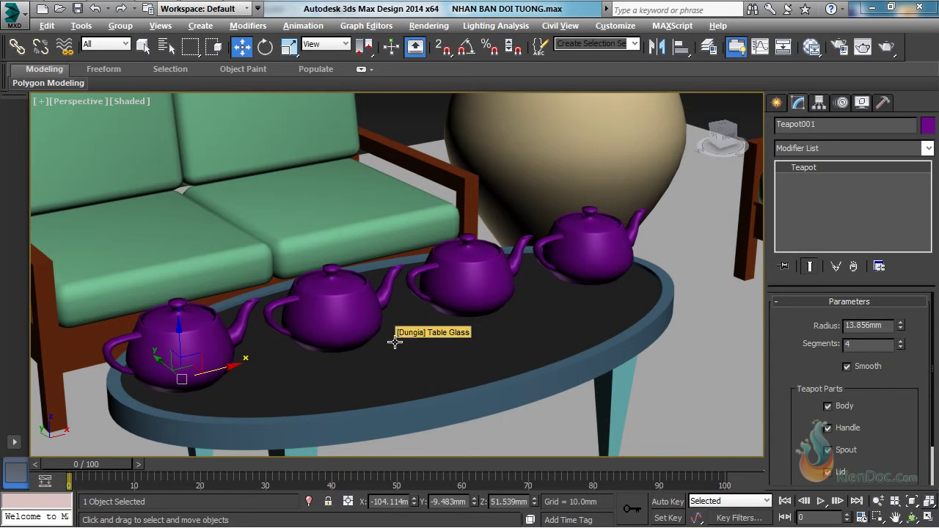
- Clone a single teapot onto the sofa seat
middle_click_drag(396, 339, 285, 356, "alt")
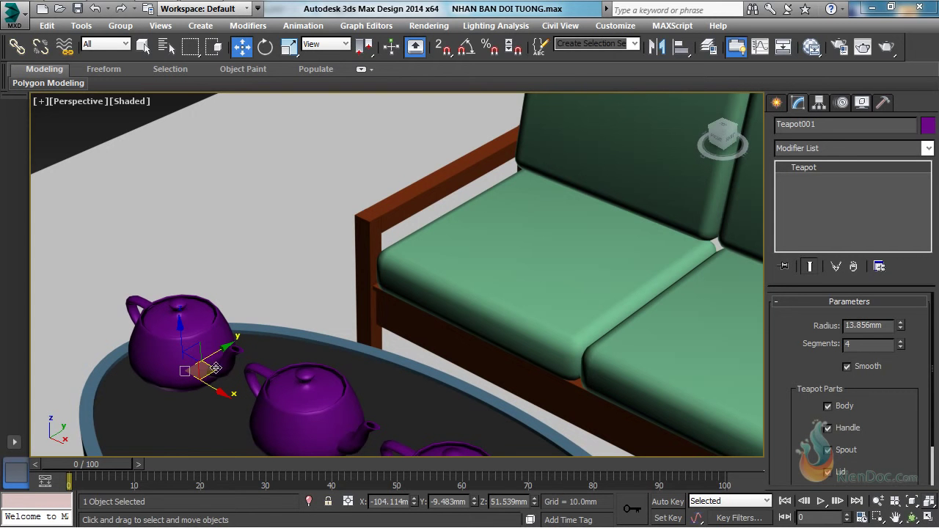
mouse_move(216, 368)
left_mouse_down("shift")
mouse_move(270, 340)
mouse_move(505, 336)
mouse_move(444, 299)
mouse_move(574, 250)
left_mouse_up("shift")
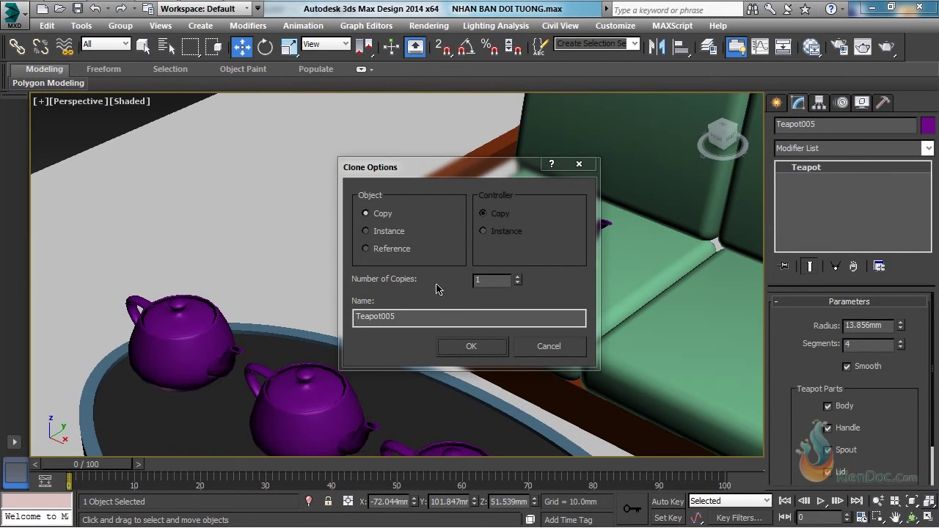
double_click(496, 280)
left_click(492, 280)
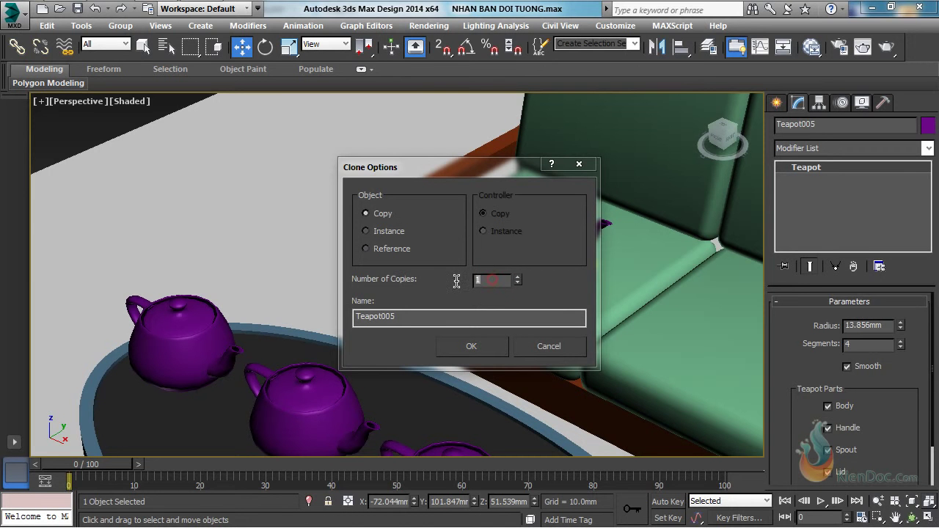
left_click(472, 347)
- Delete the teapot sitting on the sofa
scroll(409, 349, "down", 2)
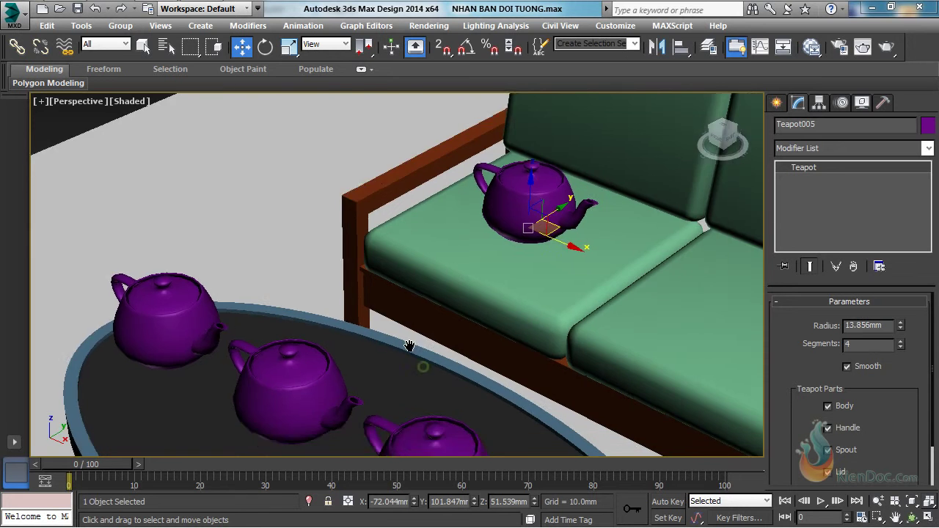
scroll(408, 348, "down", 4)
scroll(408, 349, "up", 2)
scroll(436, 335, "up", 5)
middle_click_drag(436, 335, 339, 323)
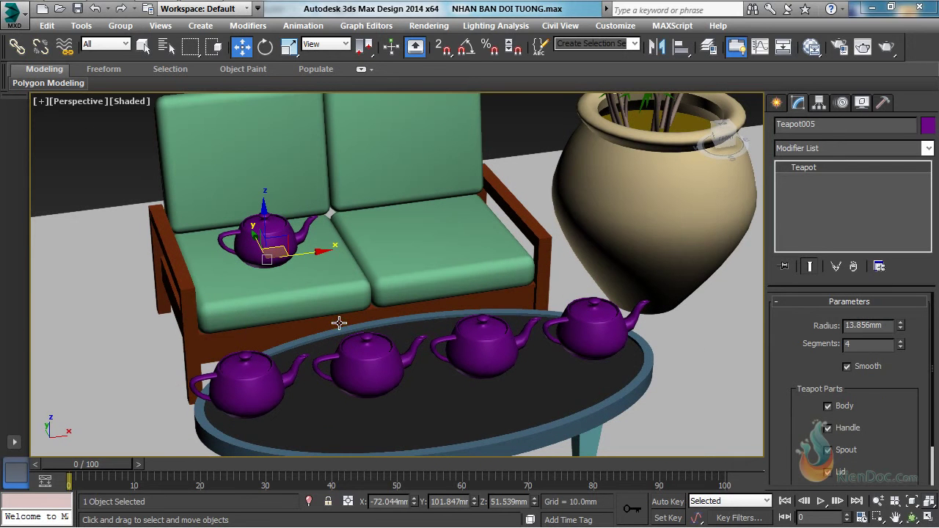
key("Delete")
- Delete the three extra teapots on the table, leaving only Teapot001 selected
left_click(371, 356)
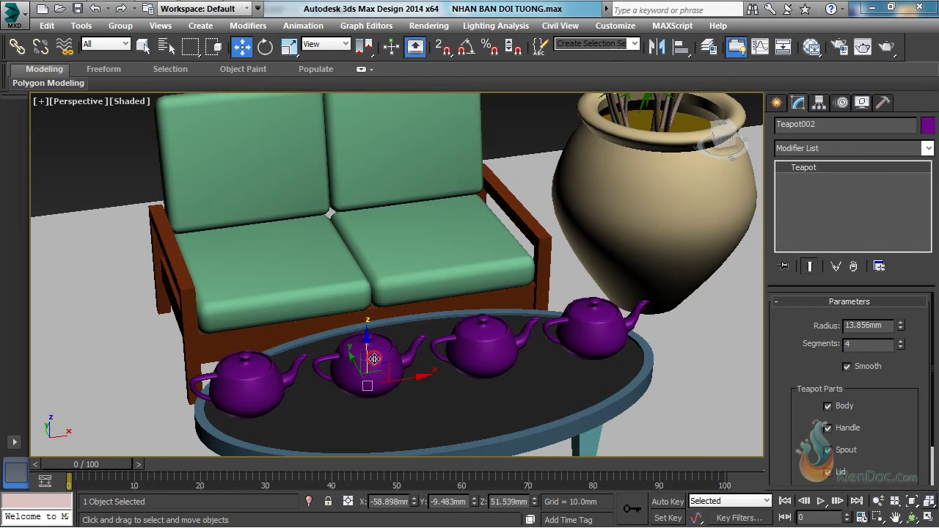
key("Delete")
left_click(473, 341)
key("Delete")
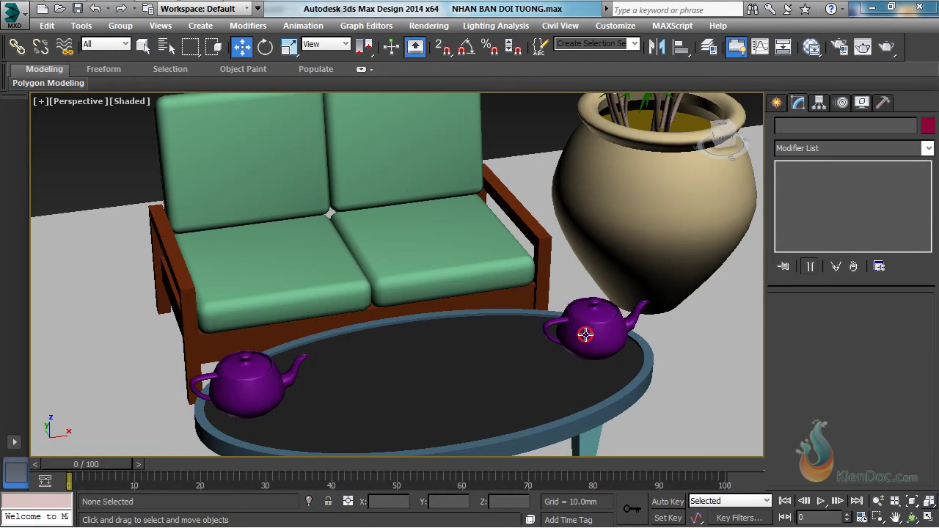
left_click(587, 331)
key("Delete")
left_click(284, 388)
- Move Teapot001 to the table centre, then trial a rotate-clone of it and undo the copies
mouse_move(294, 407)
left_mouse_down()
mouse_move(462, 386)
mouse_move(453, 390)
left_mouse_up()
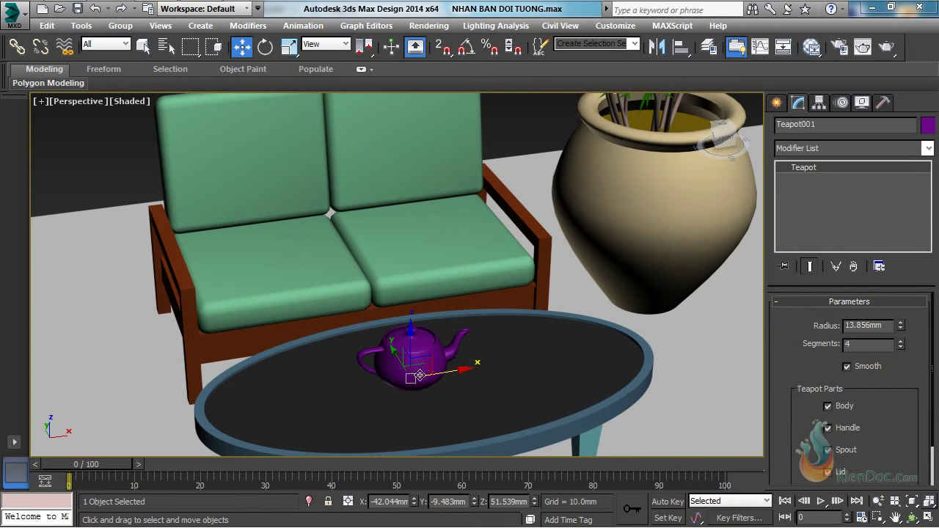
left_click(265, 46)
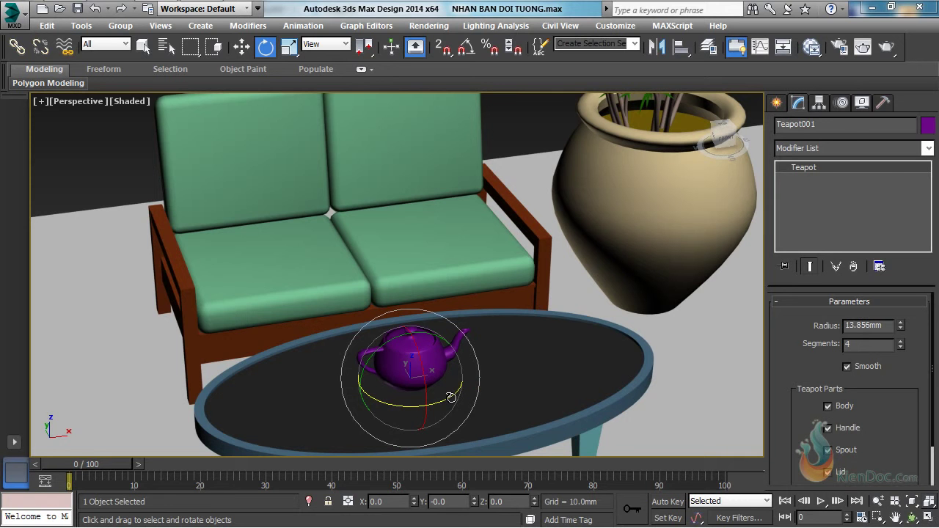
left_click_drag(450, 396, 344, 413, "shift")
left_click_drag(411, 157, 623, 121)
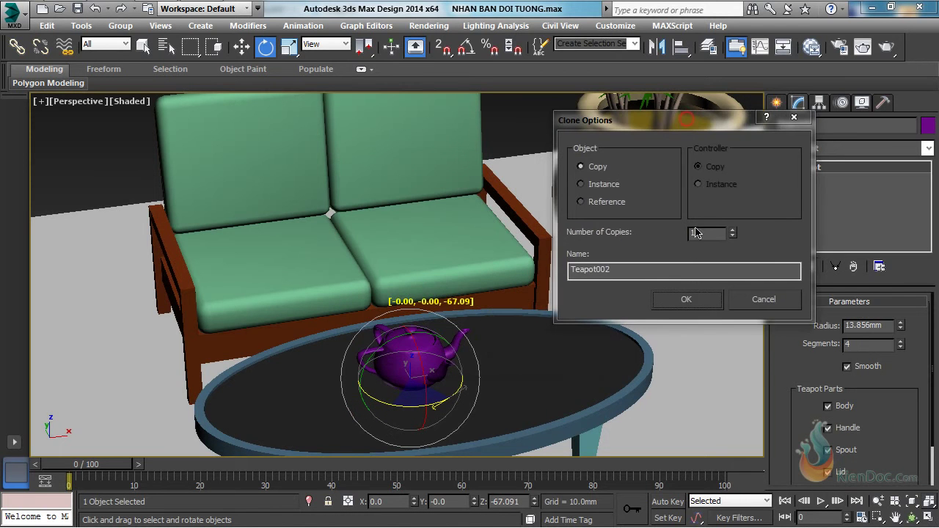
double_click(709, 232)
left_click(682, 299)
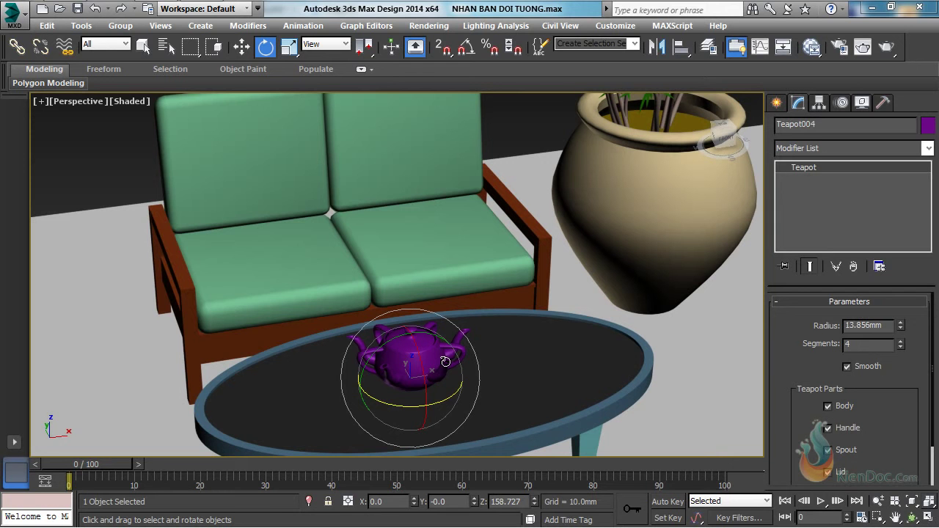
key("ctrl+z")
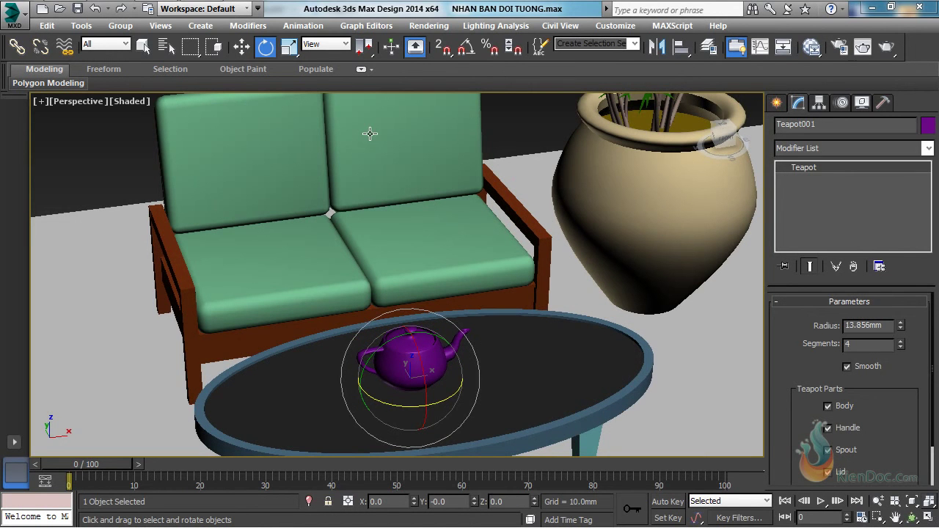
left_click(289, 46)
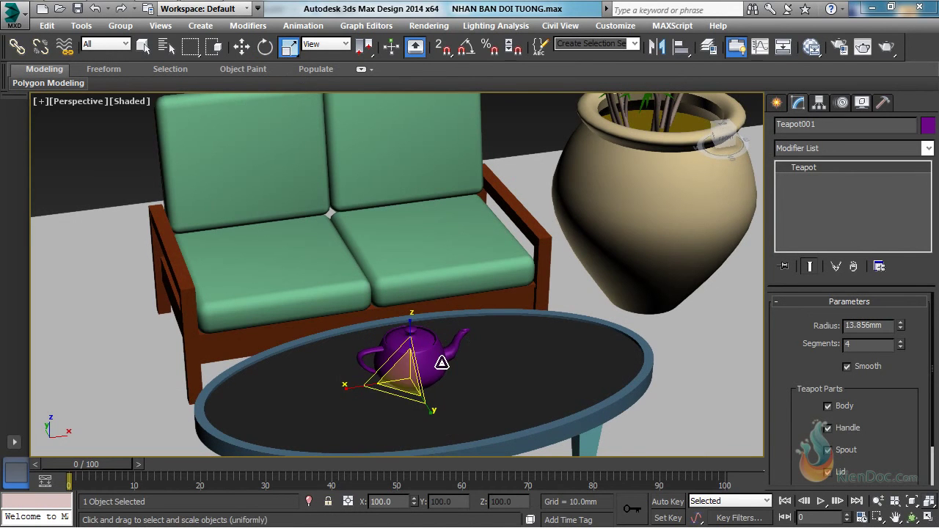
left_click_drag(413, 322, 396, 199, "shift")
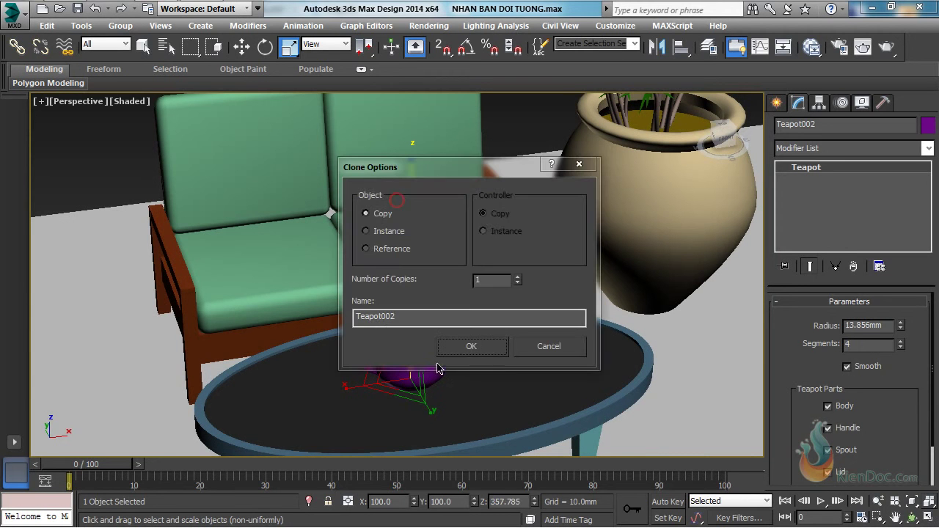
left_click(477, 349)
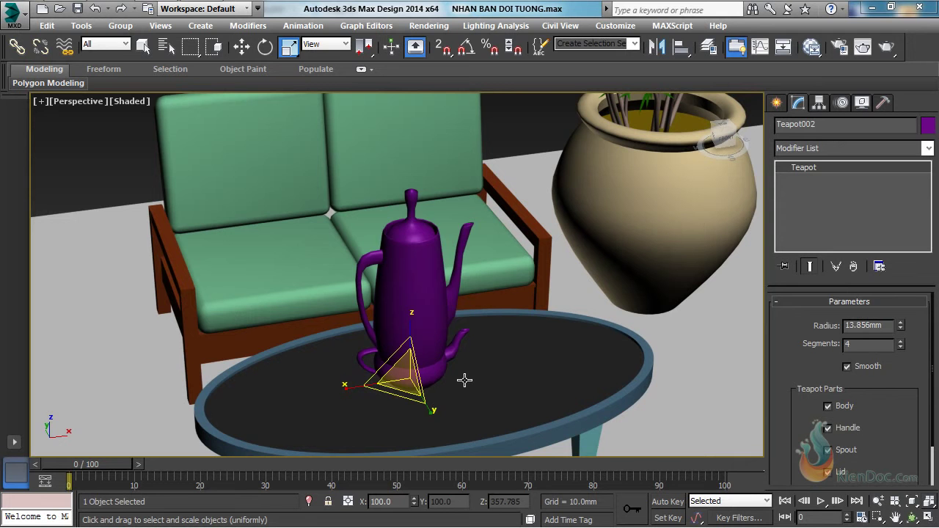
key("Delete")
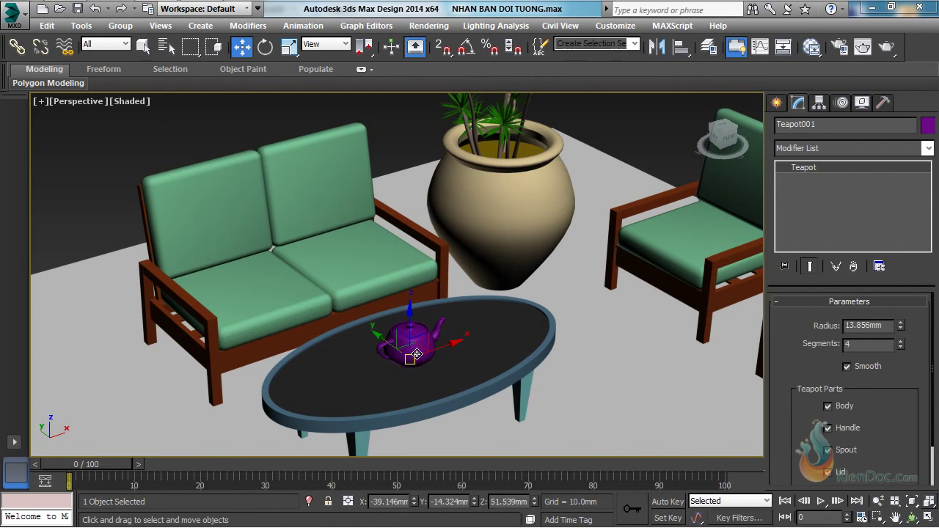
- Draw a small Standard Primitives tube standing on the coffee table
scroll(417, 356, "up", 2)
scroll(415, 351, "up", 2)
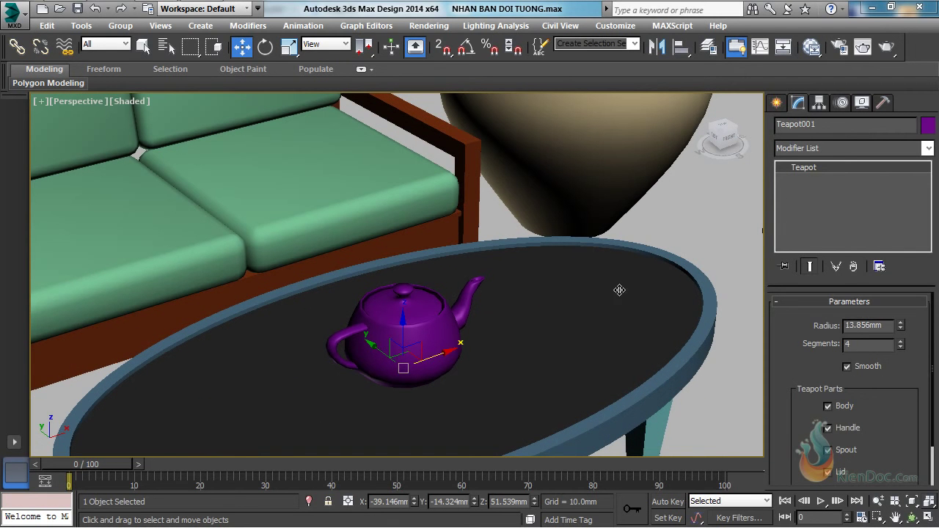
left_click(776, 102)
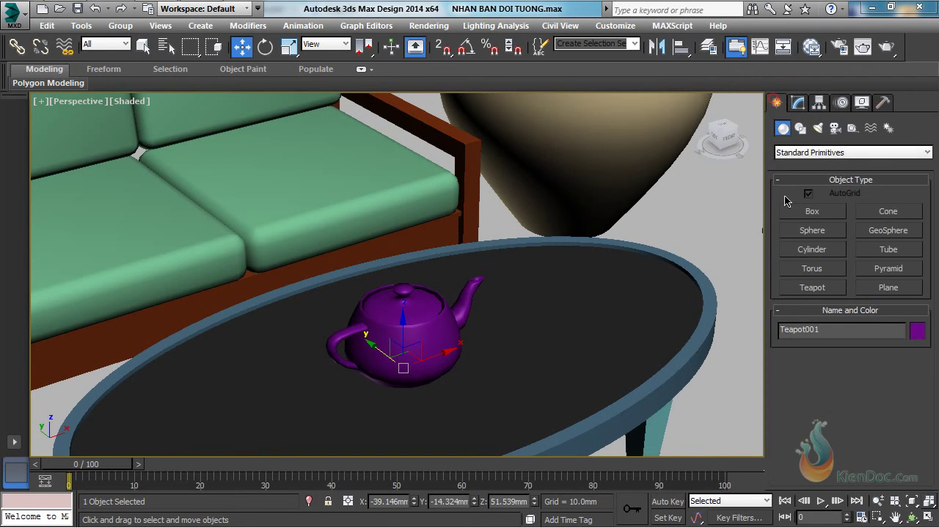
left_click(890, 251)
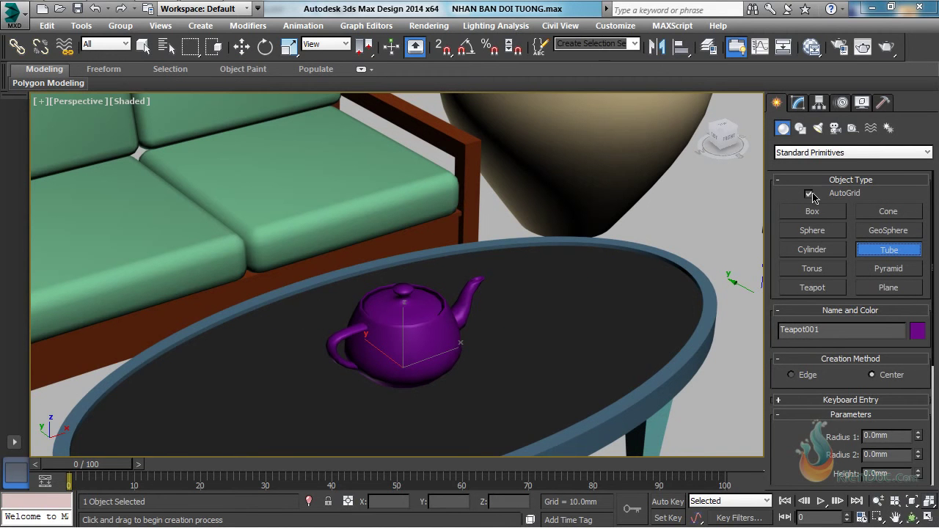
left_click_drag(527, 355, 536, 358)
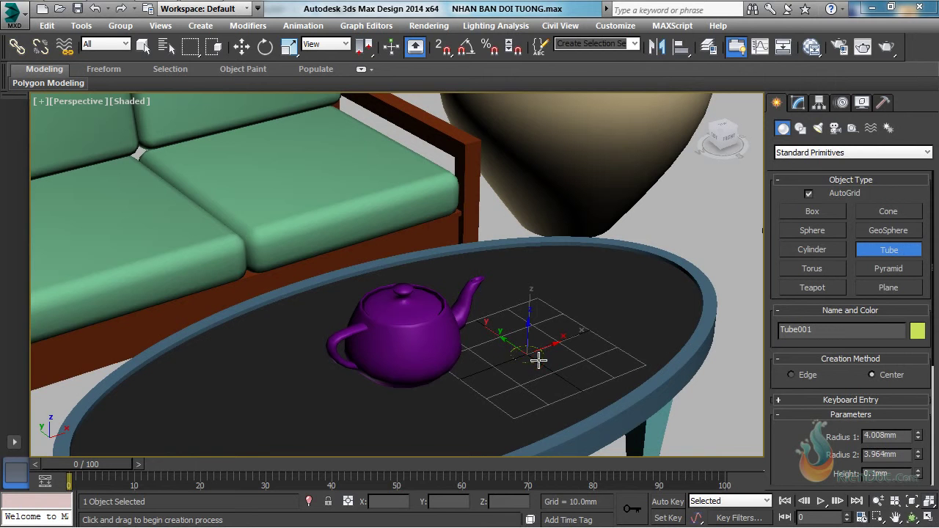
left_click(538, 358)
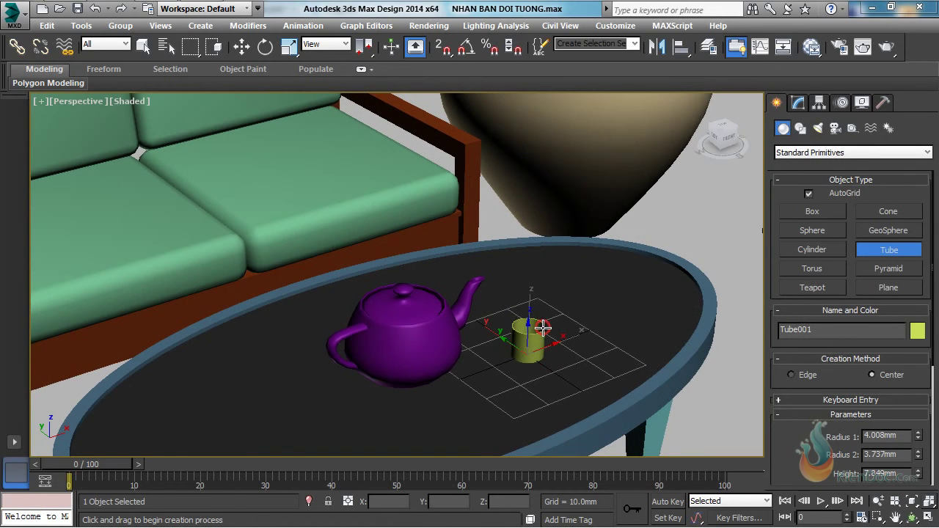
left_click(541, 333)
- Move Tube001 into place just right of the purple teapot and recentre the view
key("w")
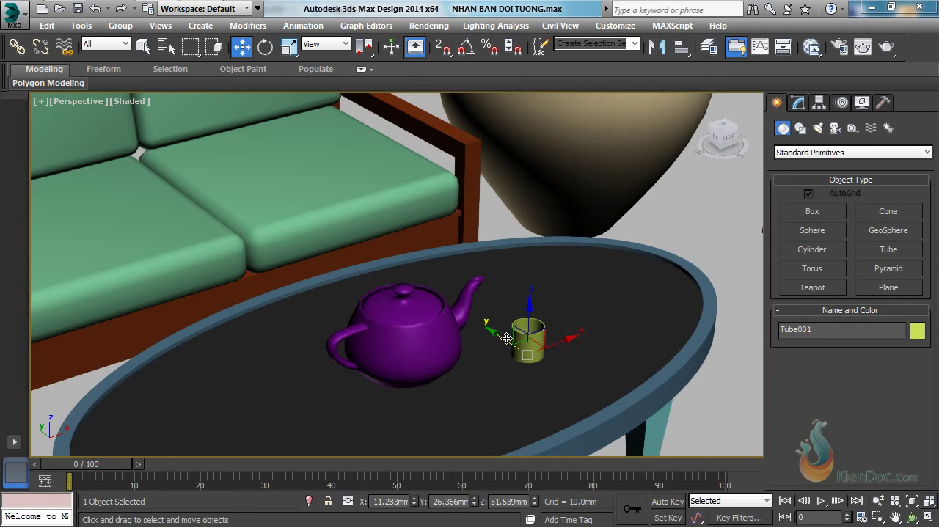
left_click_drag(504, 337, 575, 348)
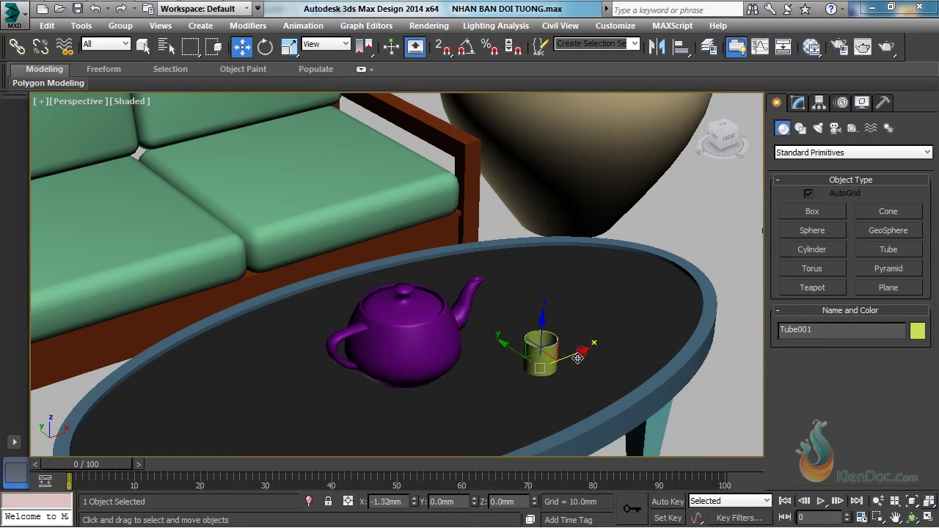
left_click_drag(513, 346, 528, 359)
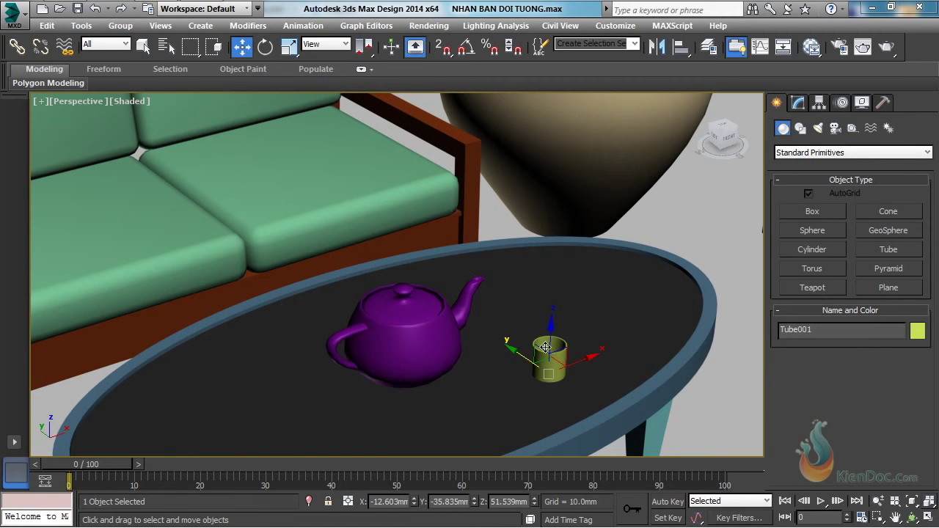
middle_click_drag(500, 355, 505, 306)
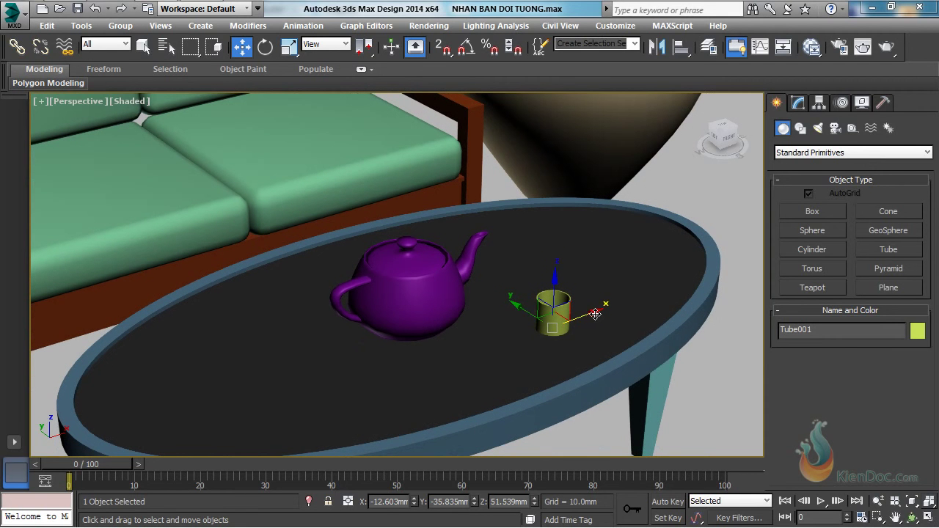
- Make a trial copy of the tube, move it toward the teapot, then delete it
key("ctrl+v")
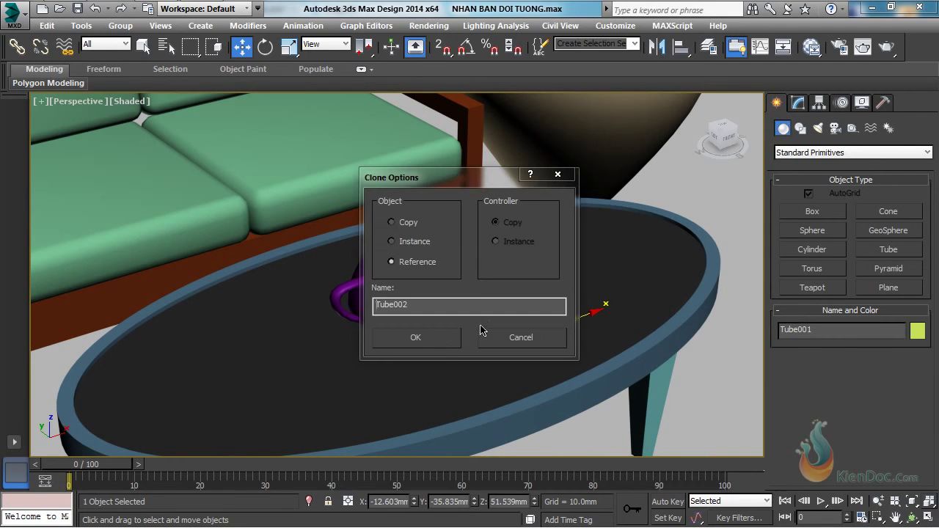
left_click(427, 343)
mouse_move(587, 312)
left_mouse_down()
mouse_move(514, 356)
mouse_move(512, 340)
left_mouse_up()
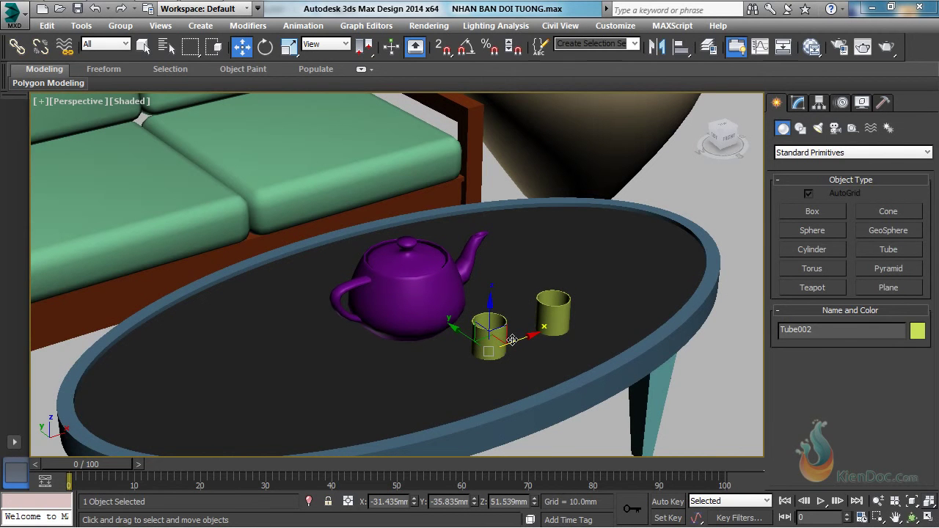
key("Delete")
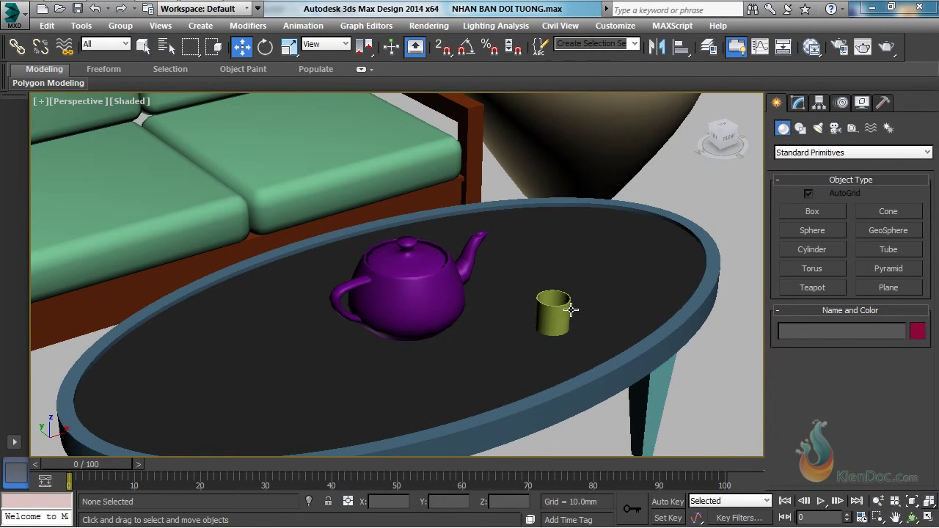
- Reselect the original Tube001 and bring up its Hierarchy pivot settings
left_click(562, 309)
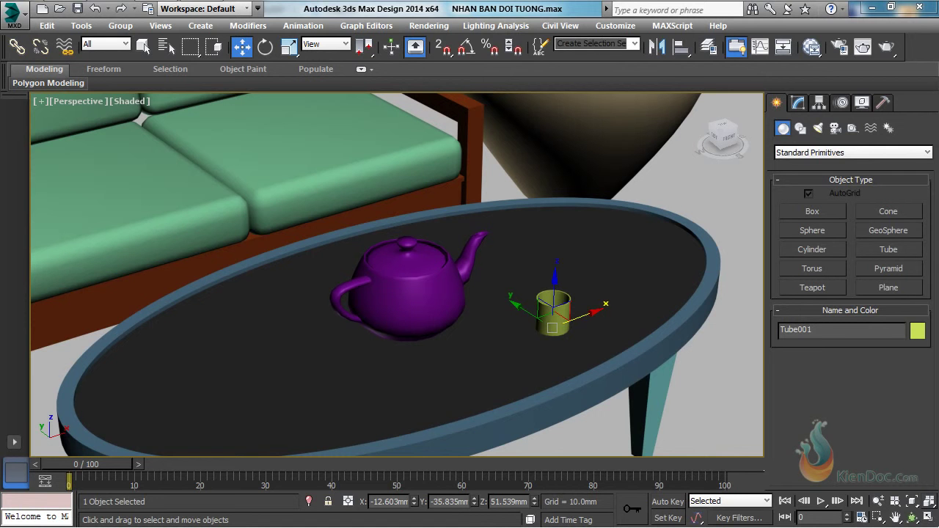
left_click(555, 282)
left_click(819, 102)
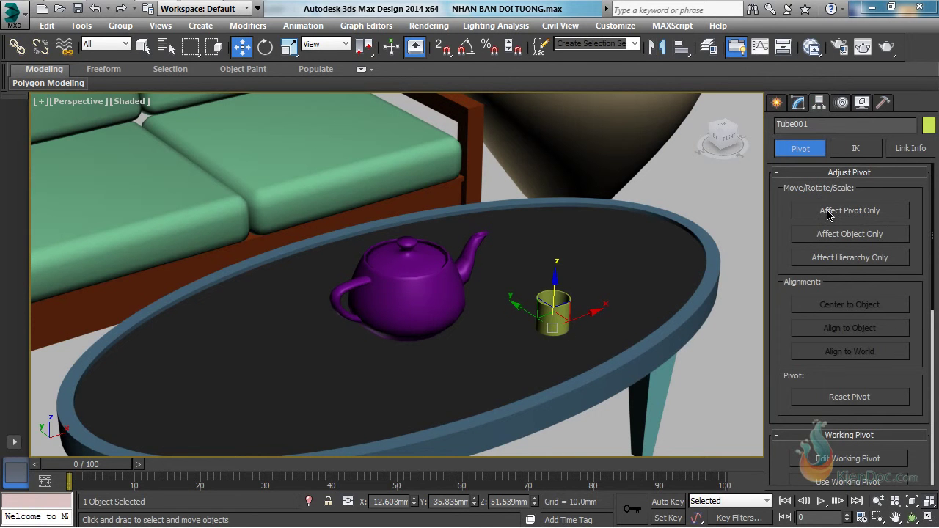
- With Affect Pivot Only, align Tube001's pivot X and Y position to Teapot001's centre
left_click(863, 213)
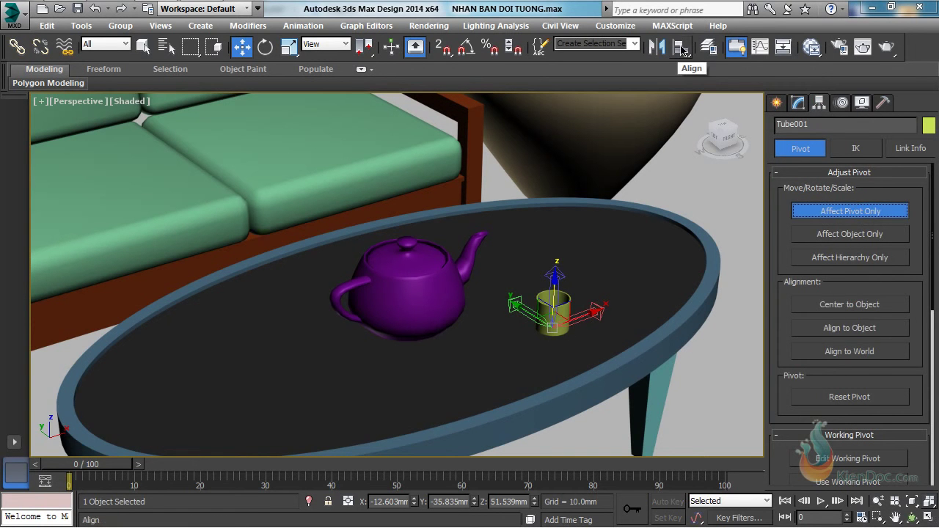
left_click(681, 49)
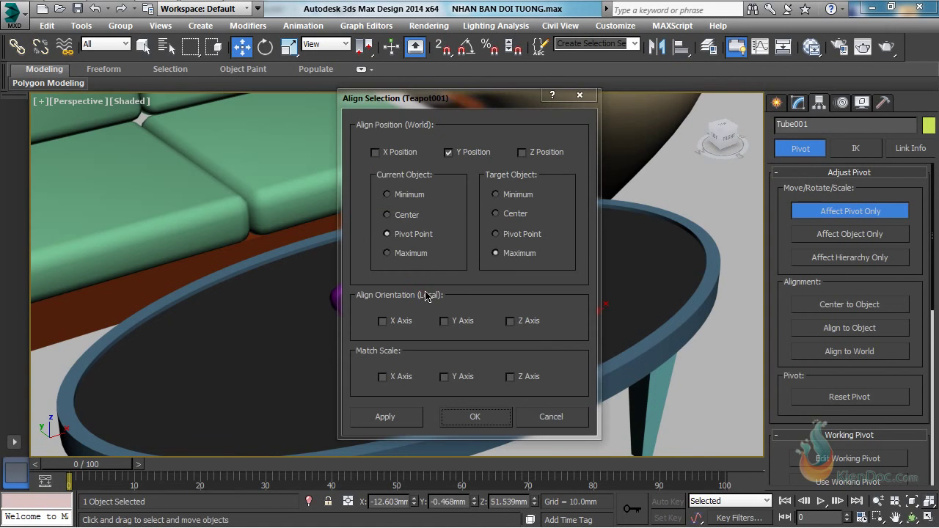
left_click(426, 295)
left_click_drag(454, 104, 146, 108)
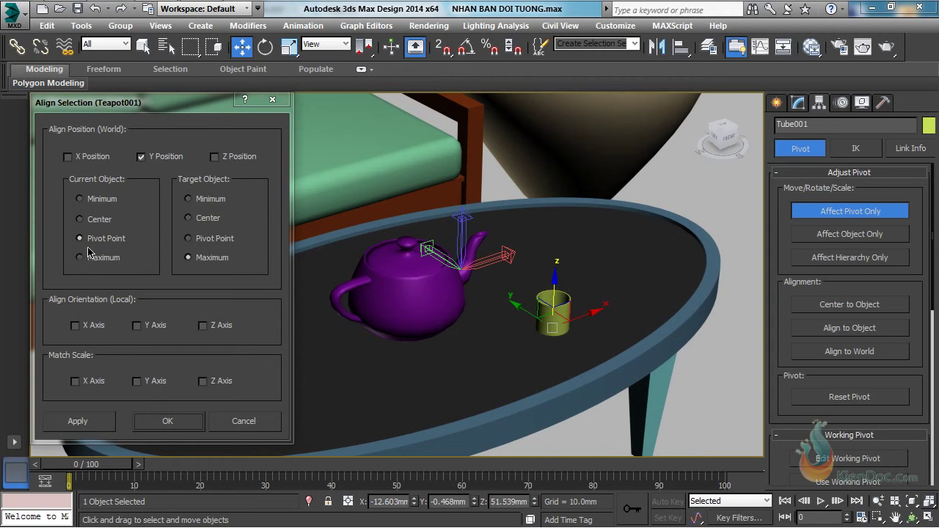
left_click(83, 158)
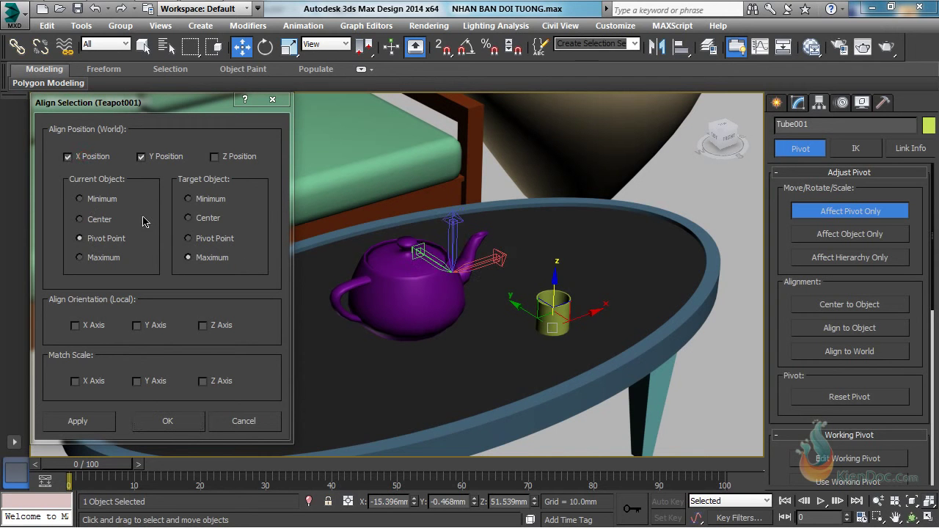
left_click(189, 218)
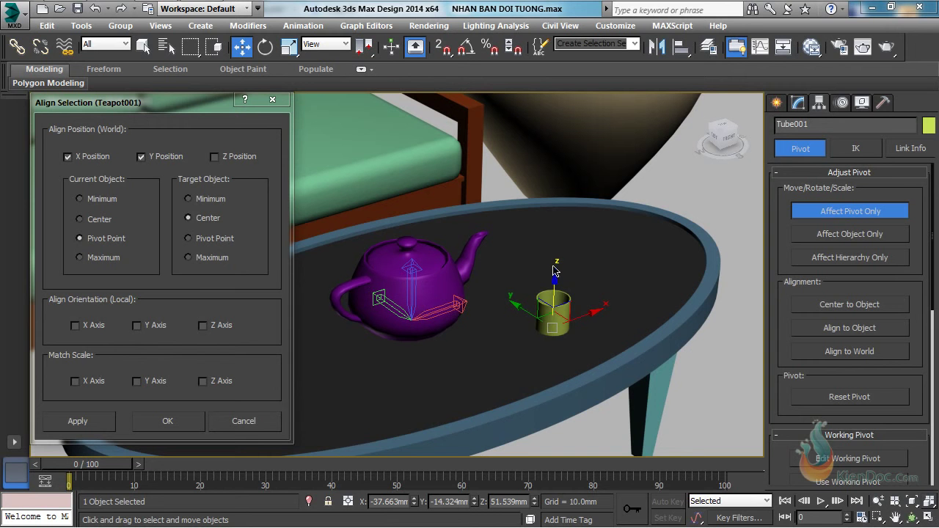
left_click(168, 422)
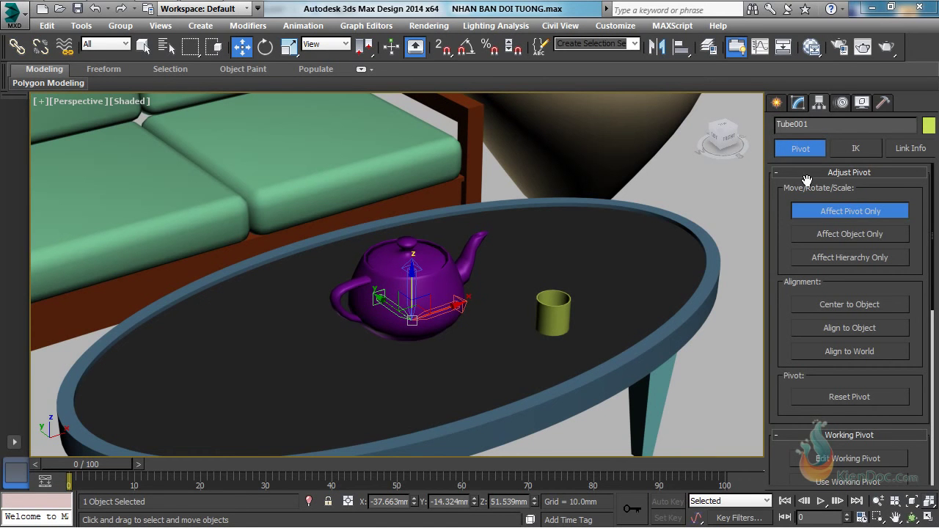
- Turn off Affect Pivot Only, select Tube001 alone within its group, and activate Select and Rotate
left_click(850, 213)
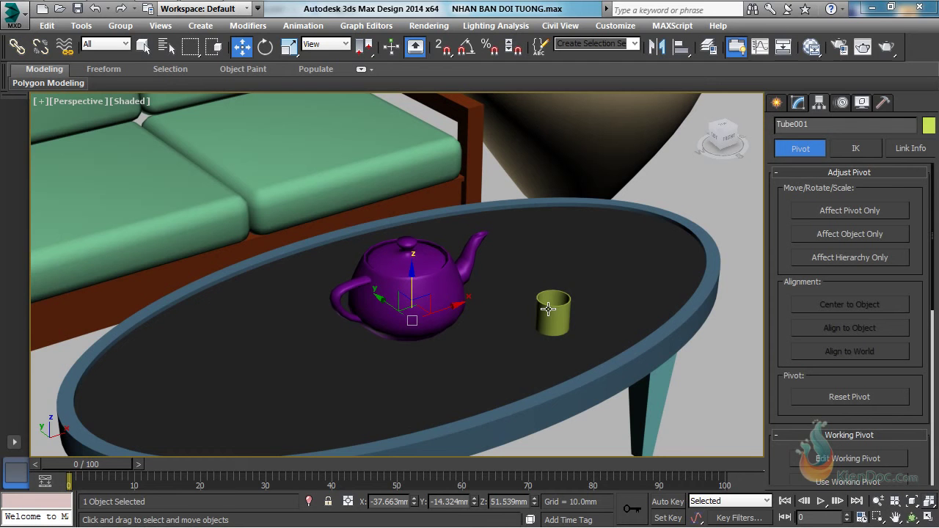
left_click(550, 309)
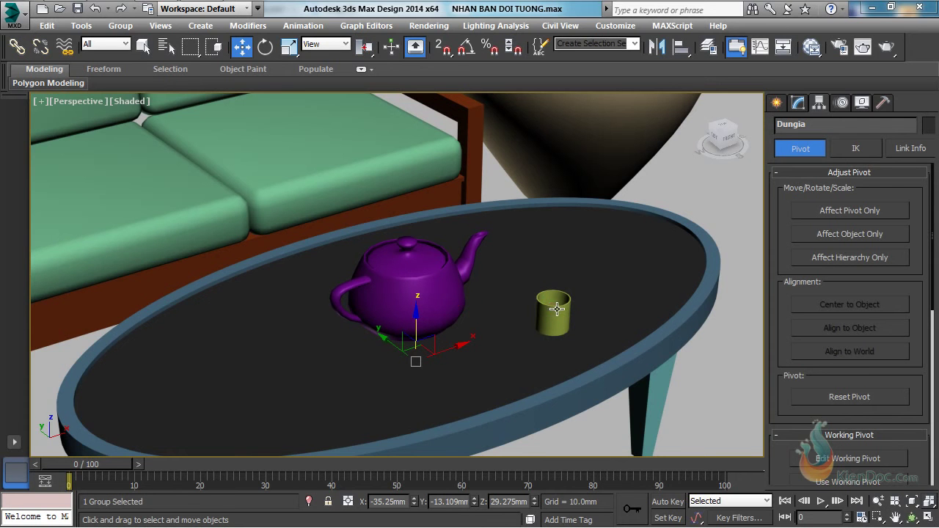
left_click(550, 309)
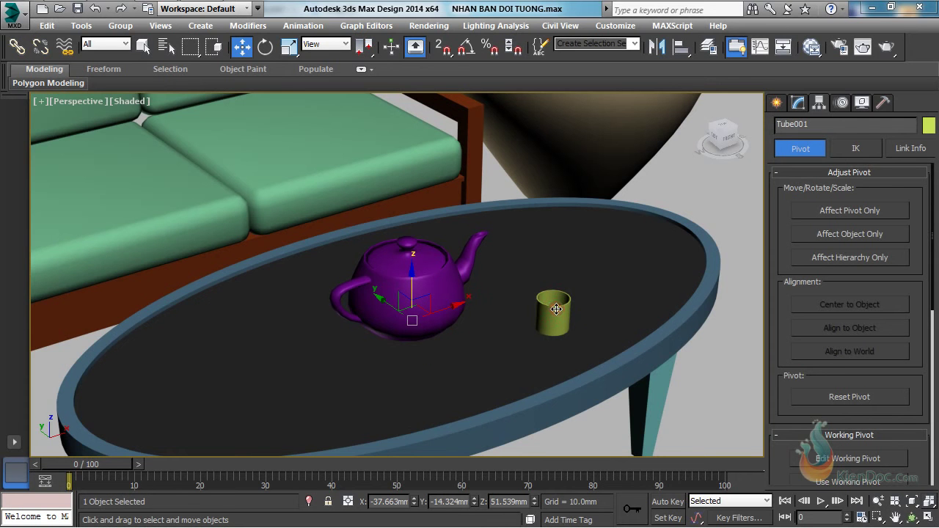
left_click(265, 46)
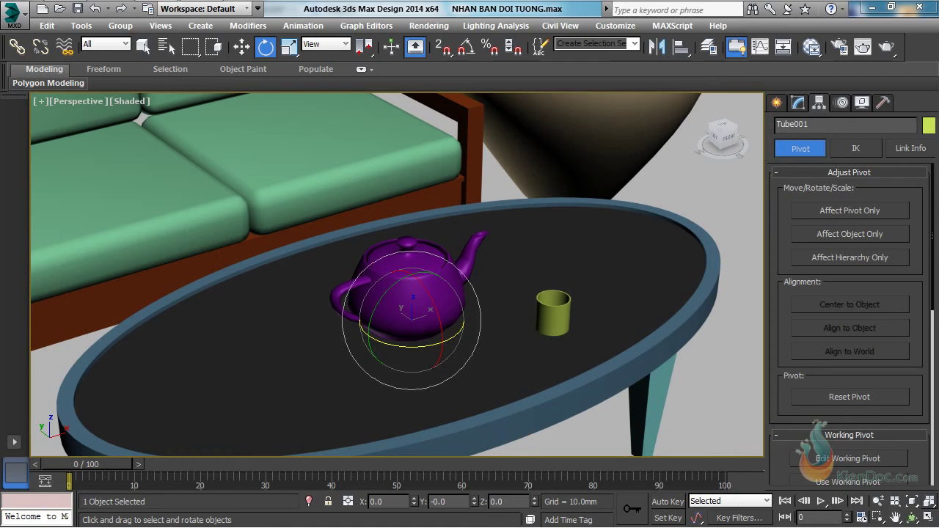
- Enable Angle Snap and change the snap angle from 5 to 40 degrees
left_click(465, 49)
right_click(465, 49)
left_click_drag(470, 158, 558, 159)
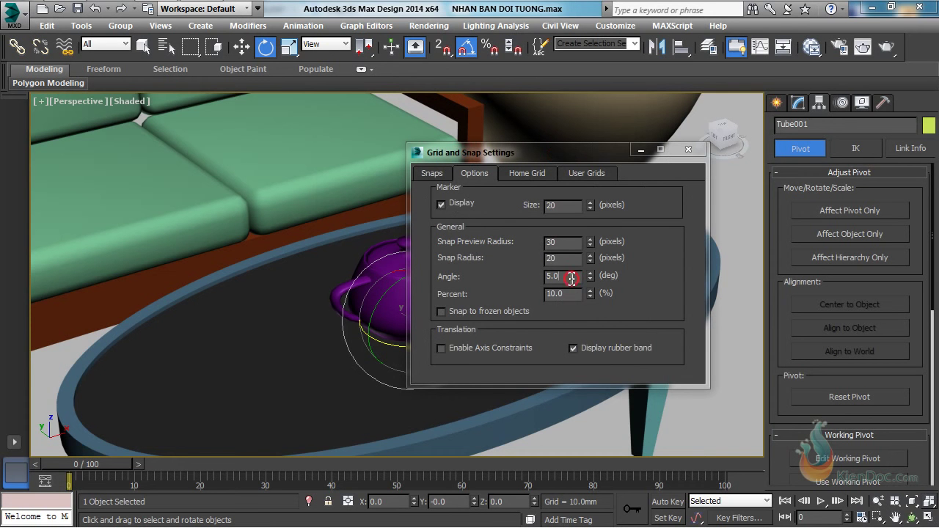
double_click(570, 277)
type("40")
left_click(688, 149)
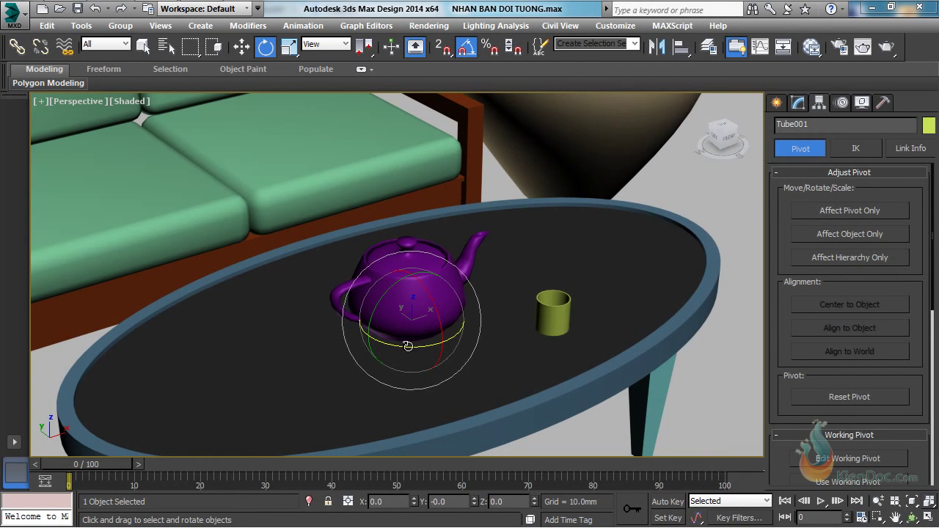
- Shift-rotate the cup 40° about Z with 8 copies, completing the ring around the teapot
left_click_drag(408, 347, 414, 347, "shift")
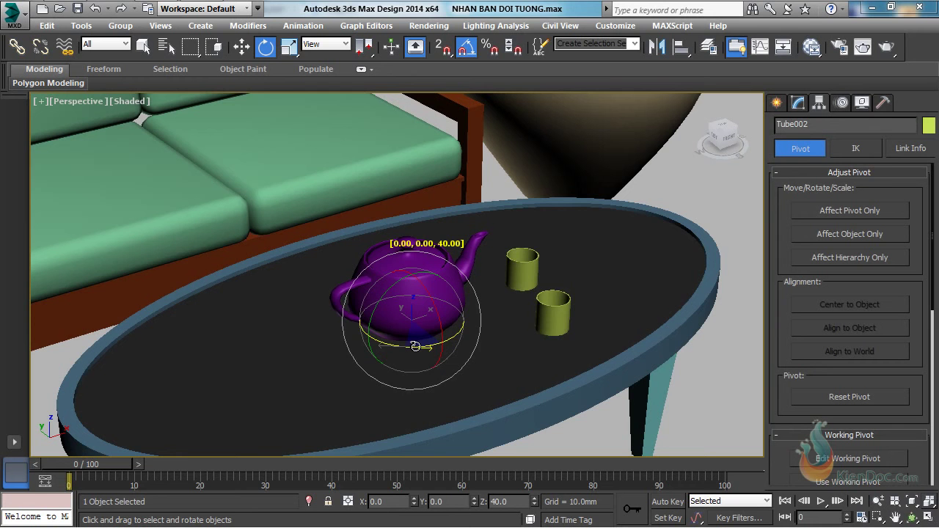
left_click_drag(439, 163, 777, 88)
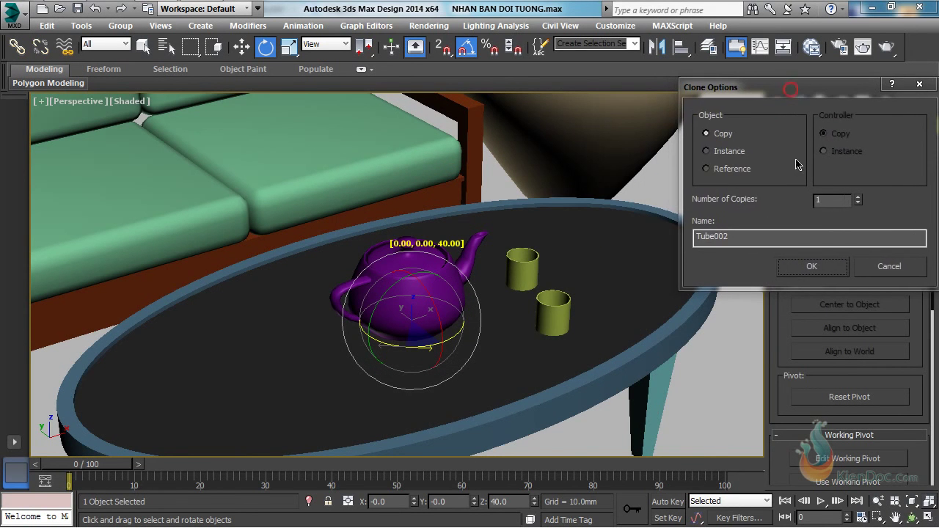
double_click(831, 200)
left_click(812, 267)
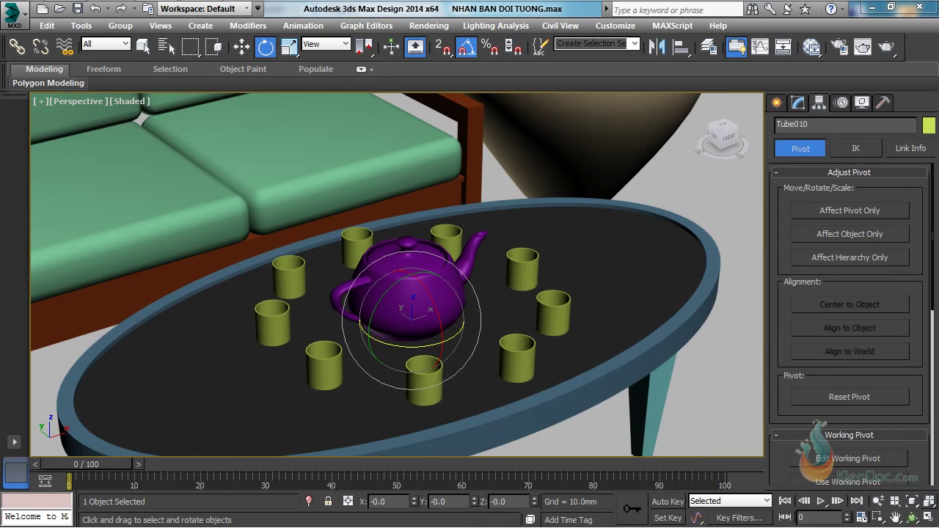
- Switch the viewport to Top, zoom and pan onto the cup ring, then orbit to an angled view
left_click(78, 107)
left_click(125, 192)
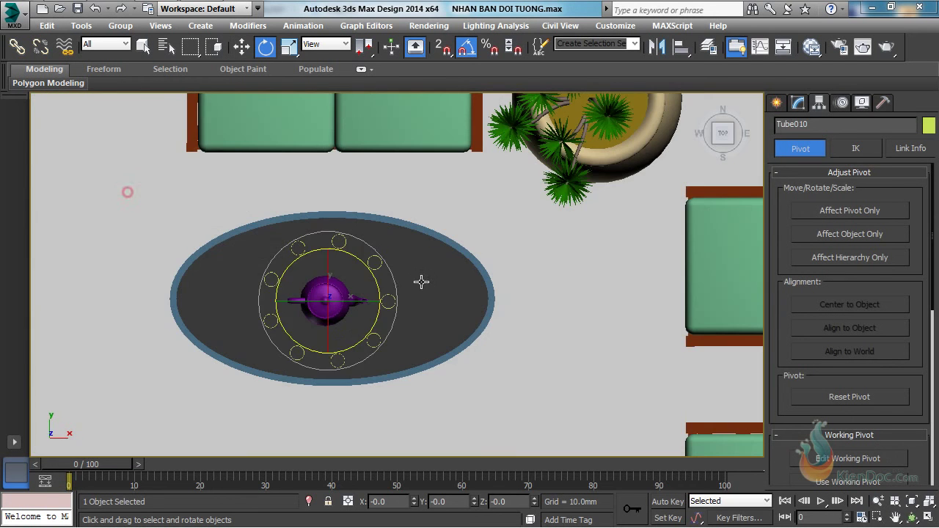
scroll(374, 251, "up", 2)
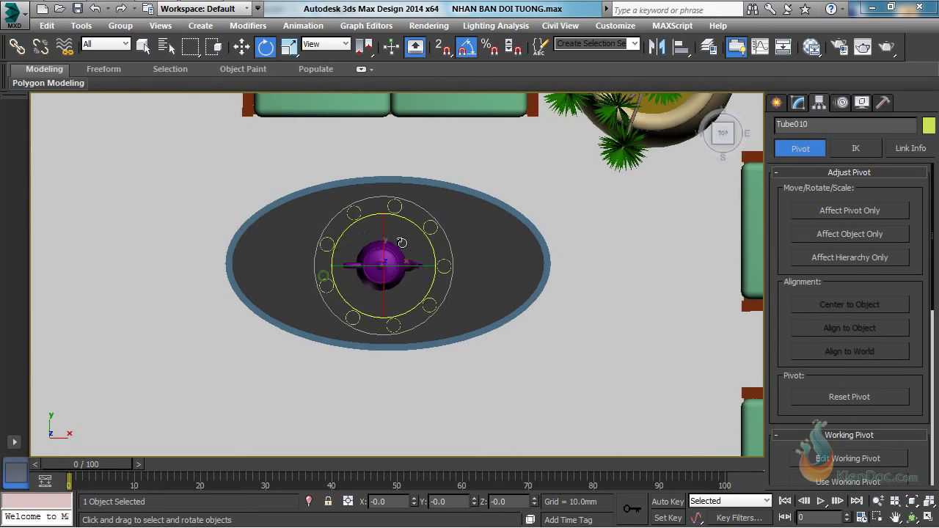
scroll(373, 251, "up", 1)
scroll(376, 228, "up", 1)
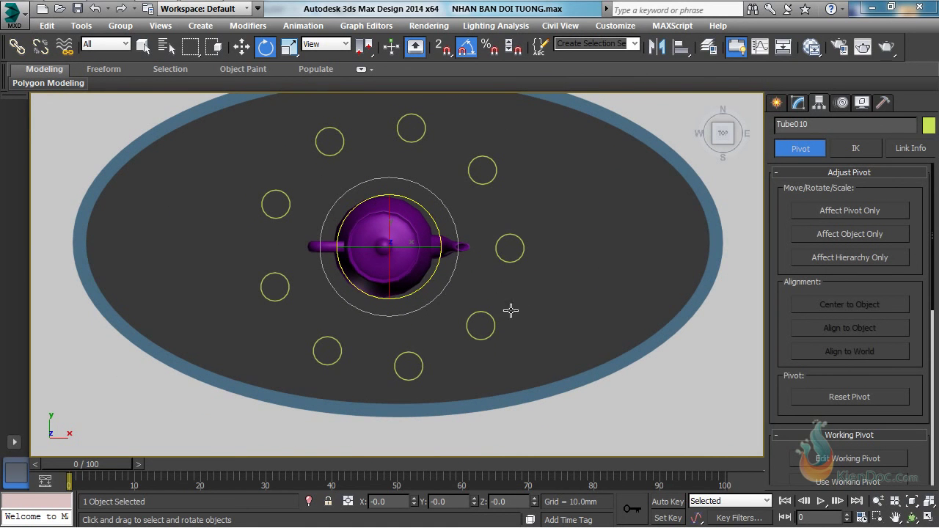
middle_click_drag(535, 292, 535, 308)
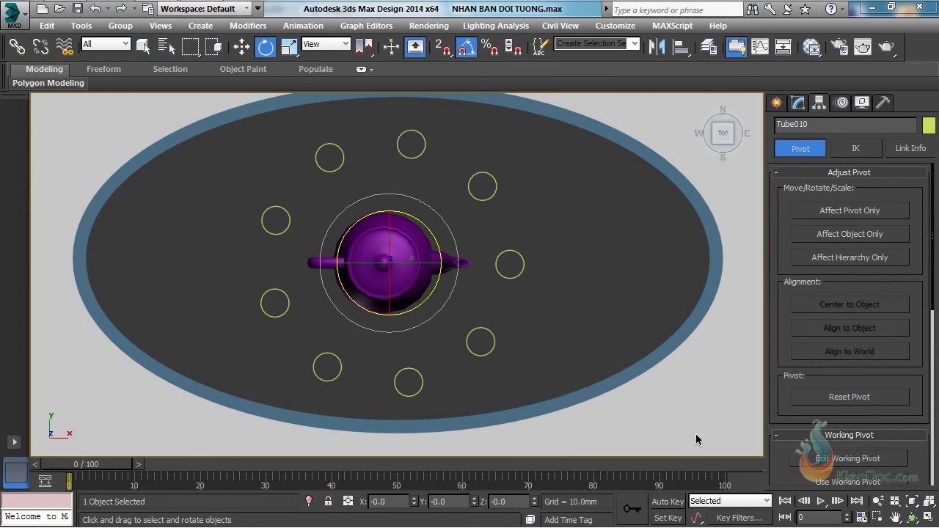
mouse_move(400, 330)
middle_mouse_down("alt")
mouse_move(446, 260)
mouse_move(440, 275)
middle_mouse_up("alt")
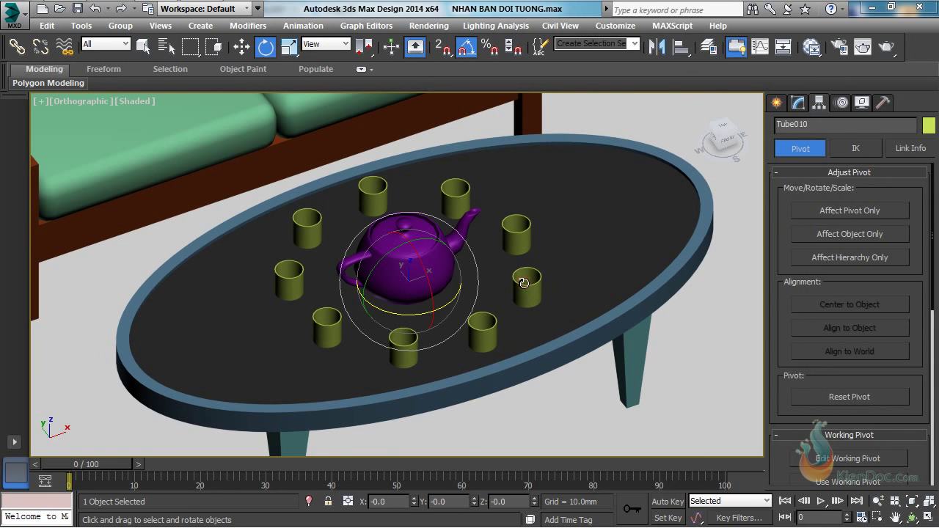
- Test-drag two cups and cancel each move, then select all 15 scene objects
left_click(243, 47)
left_click(527, 285)
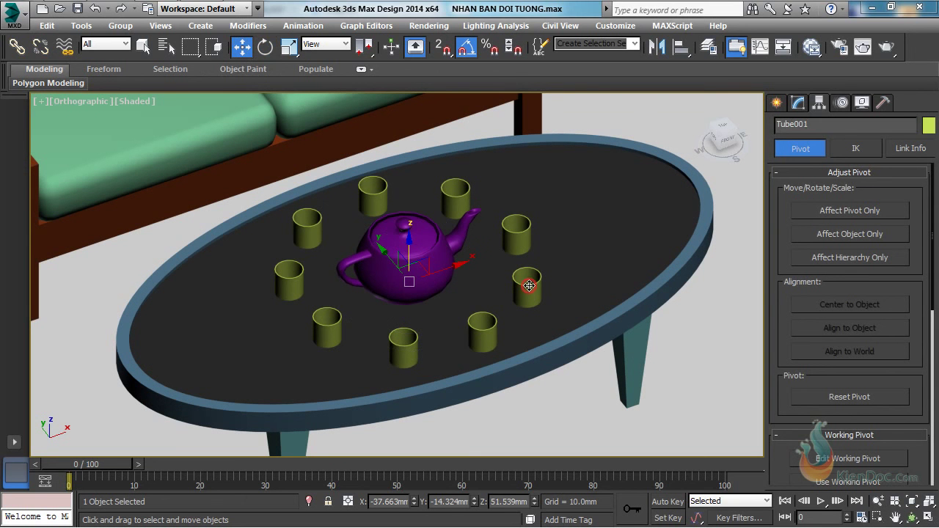
mouse_move(453, 269)
left_mouse_down("shift")
mouse_move(438, 267)
mouse_move(555, 256)
left_mouse_up("shift")
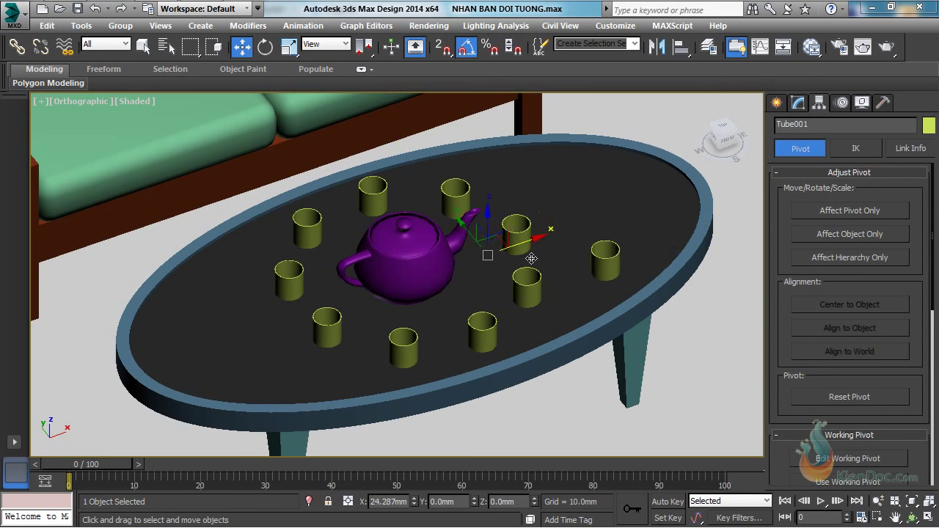
right_click(571, 247)
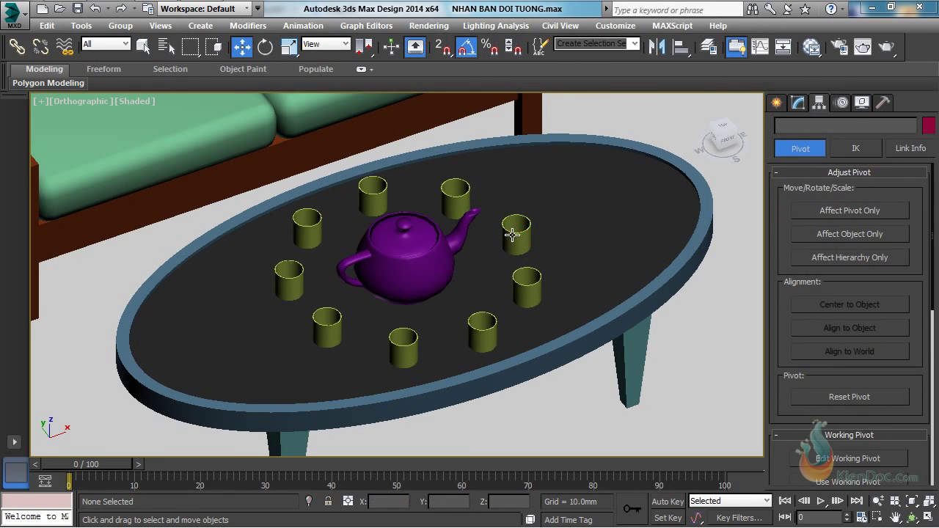
left_click(511, 236)
left_click_drag(455, 275, 580, 237)
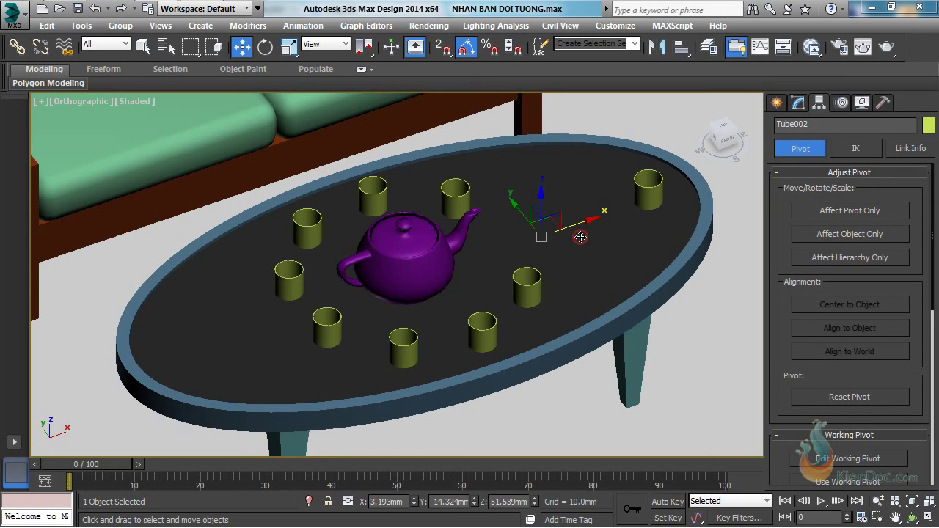
right_click(581, 237)
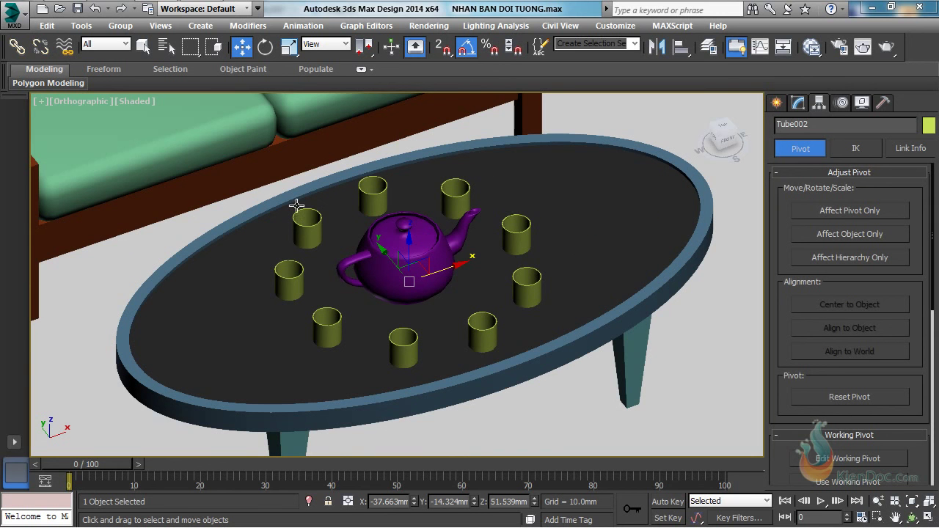
left_click(521, 289)
key("ctrl+a")
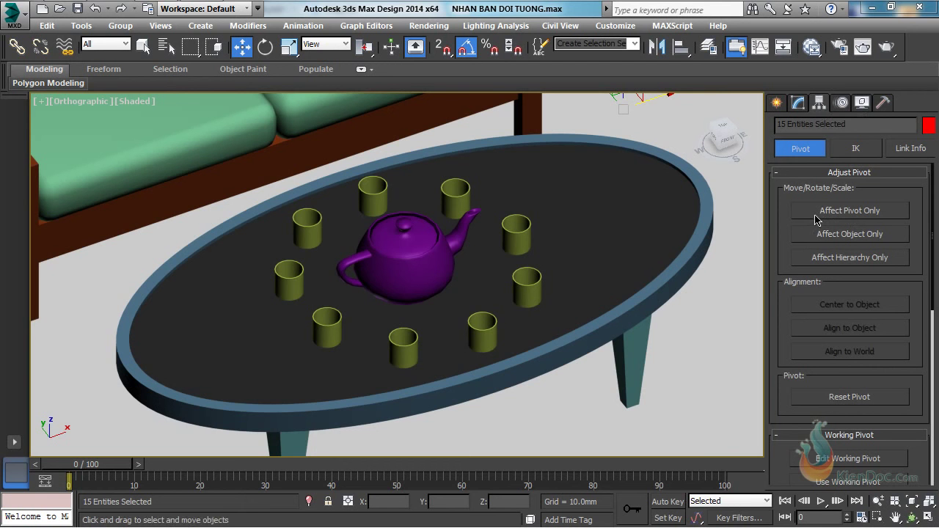
- Centre every selected object's pivot on itself via Affect Pivot Only and Center to Object
left_click(853, 214)
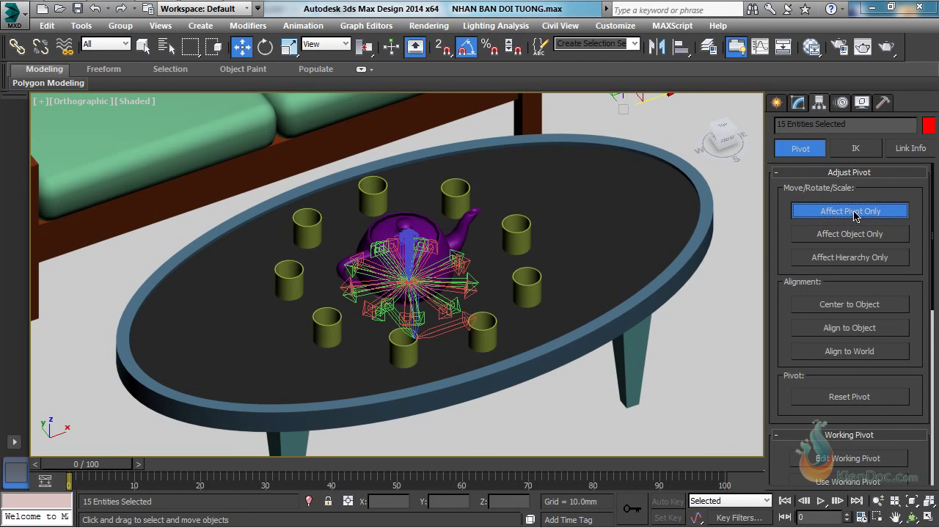
left_click(852, 307)
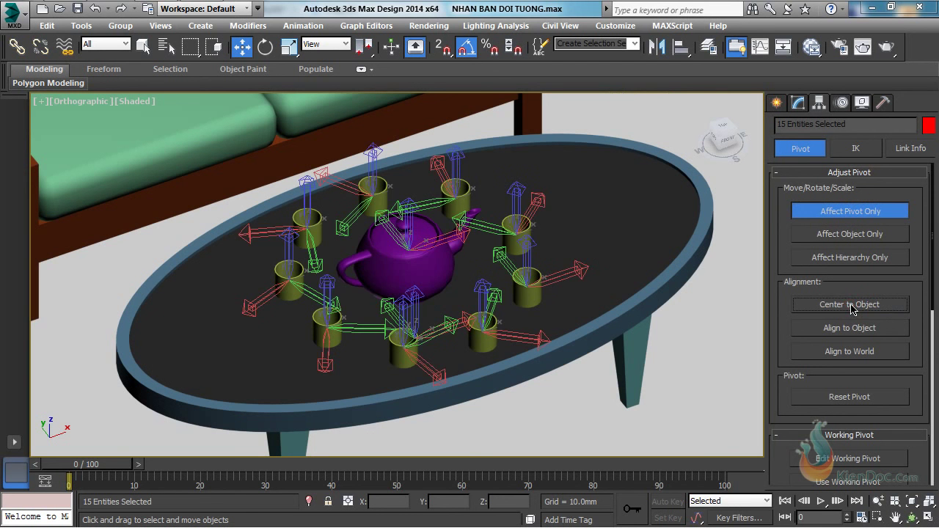
left_click(850, 212)
- Test-nudge the cup beside the teapot's spout to check its pivot, then undo
left_click(517, 232)
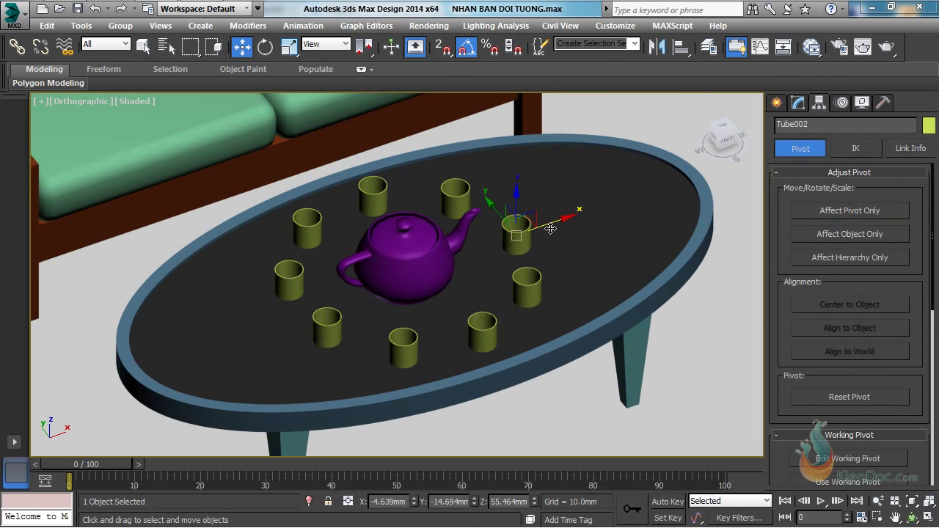
left_click_drag(550, 228, 562, 222)
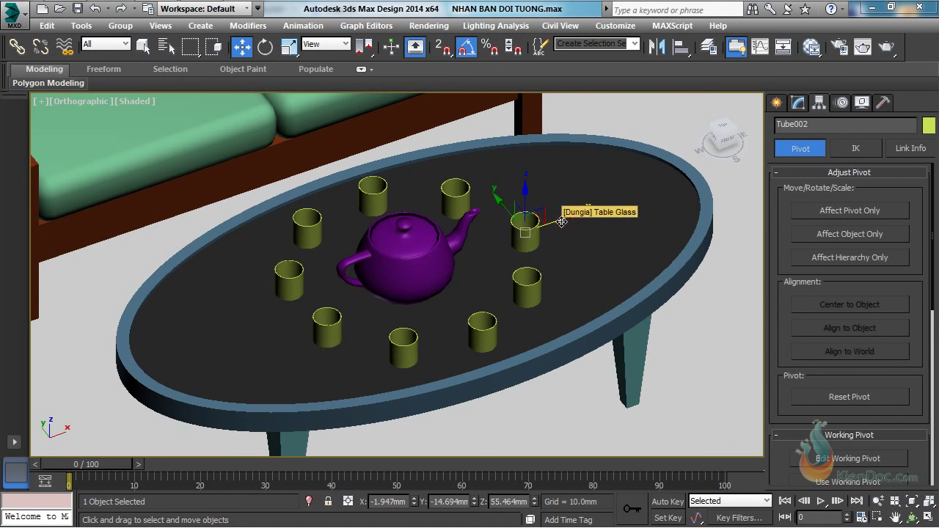
key("ctrl+z")
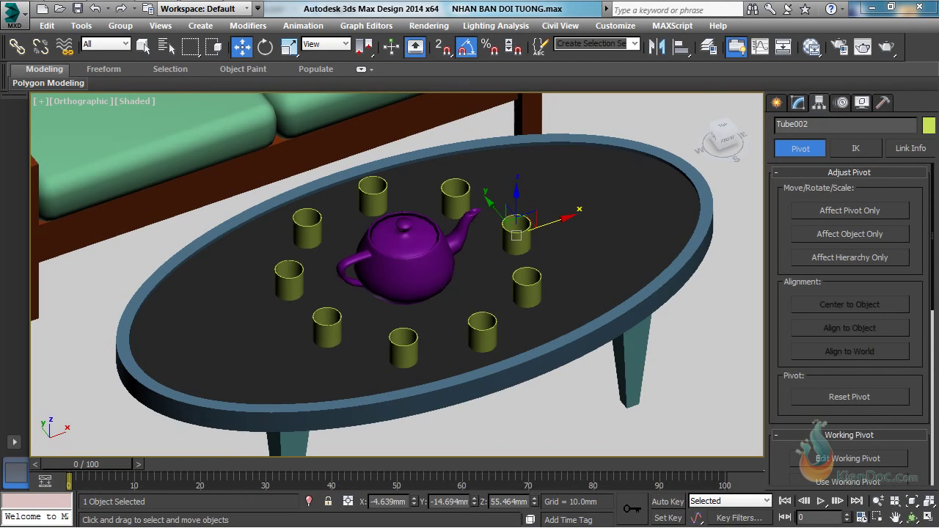